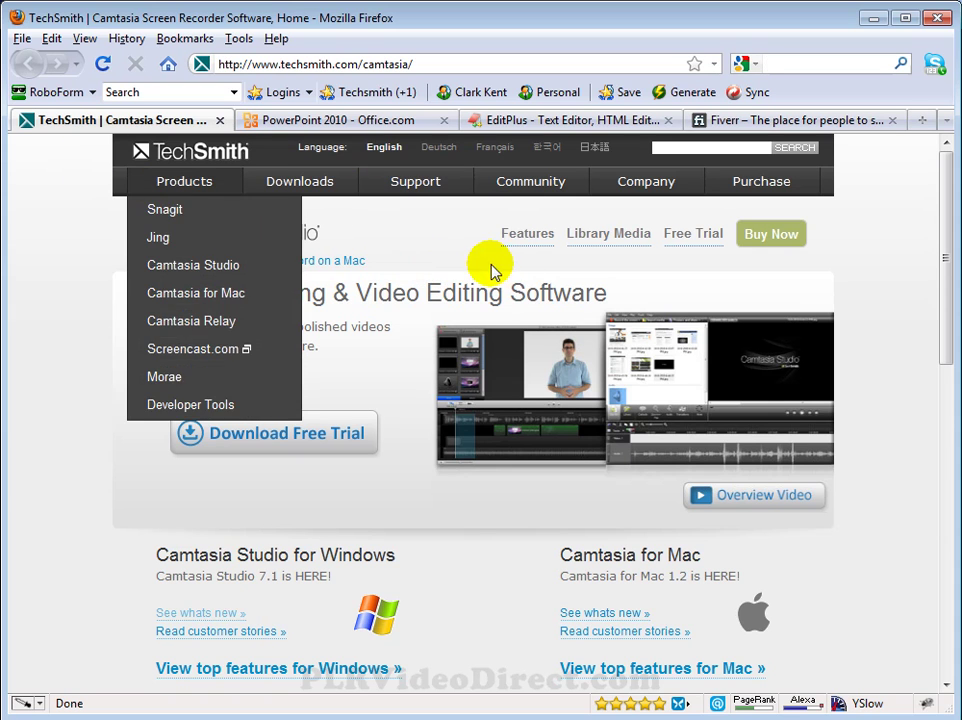
- Review the open product pages for Camtasia Studio, PowerPoint 2010 and the EditPlus text editor
mouse_move(733, 197)
mouse_move(200, 188)
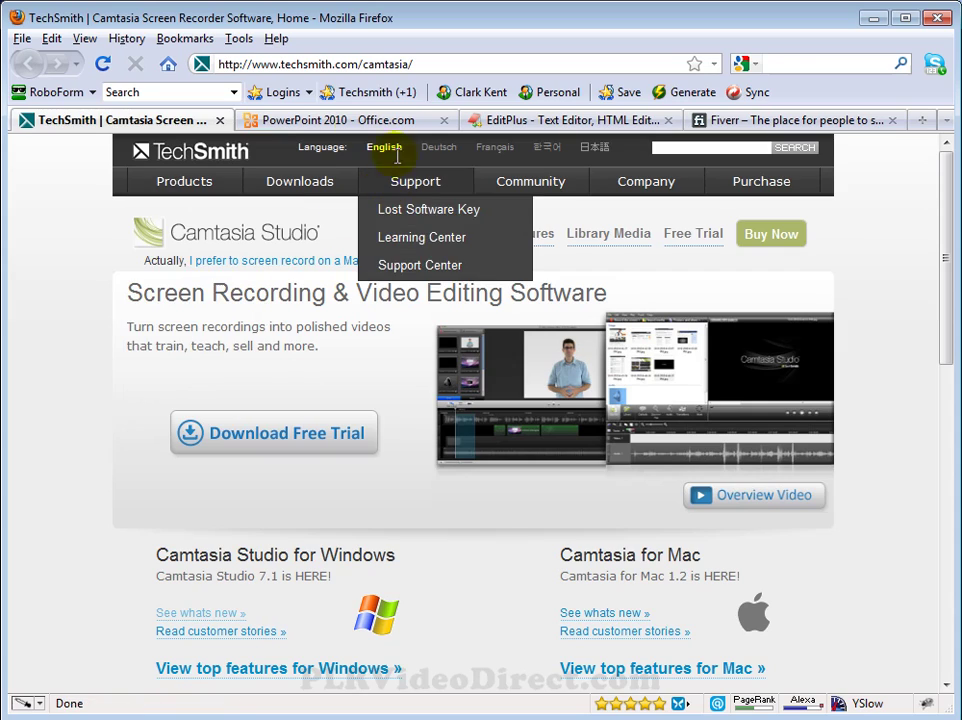
click(340, 121)
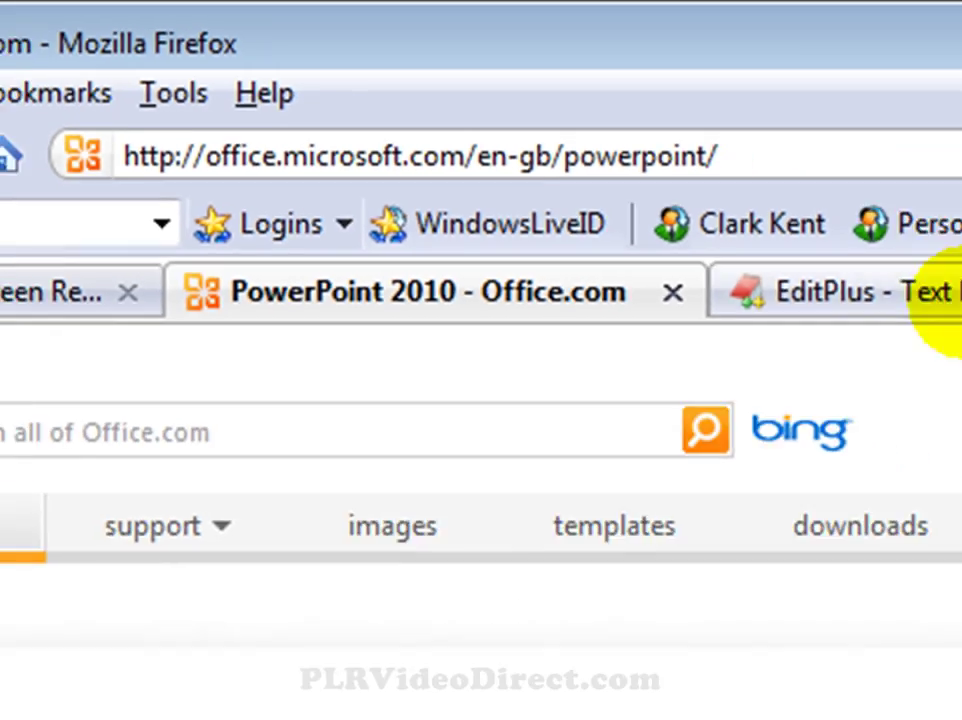
click(930, 360)
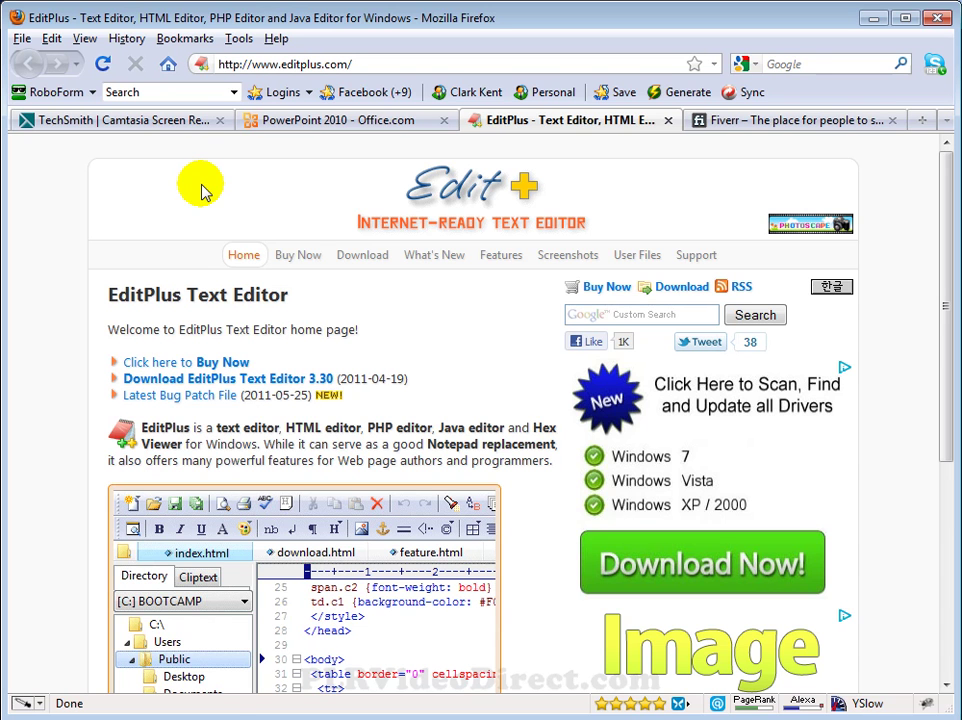
- Search Fiverr for "transcribe audio" gigs and sort the results by rating
click(797, 121)
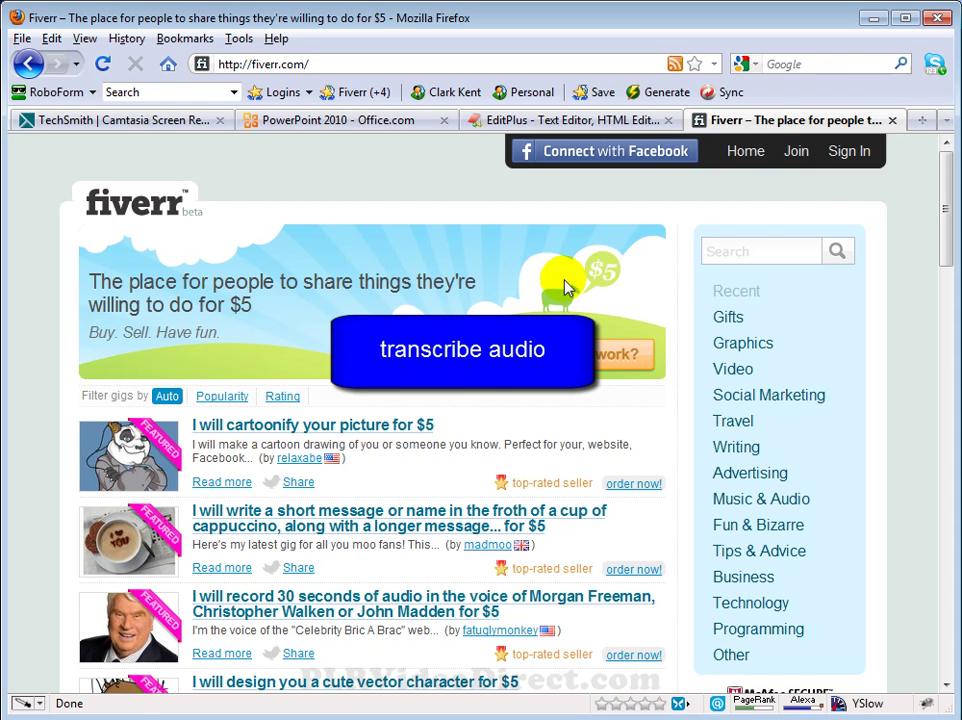
click(740, 251)
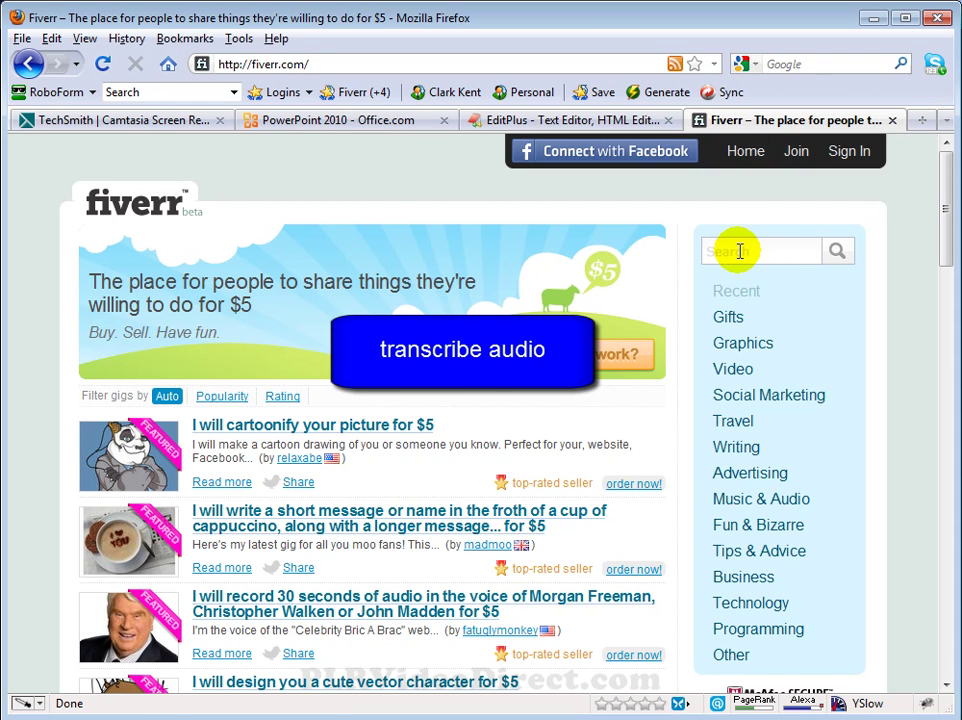
text(transcribe audio)
click(835, 251)
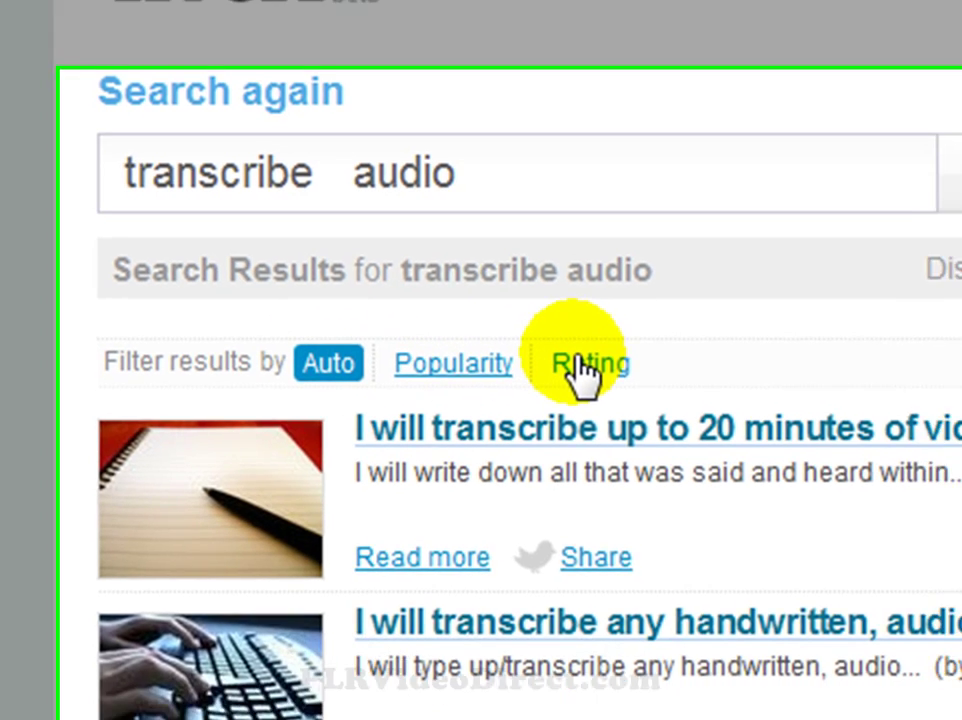
click(615, 390)
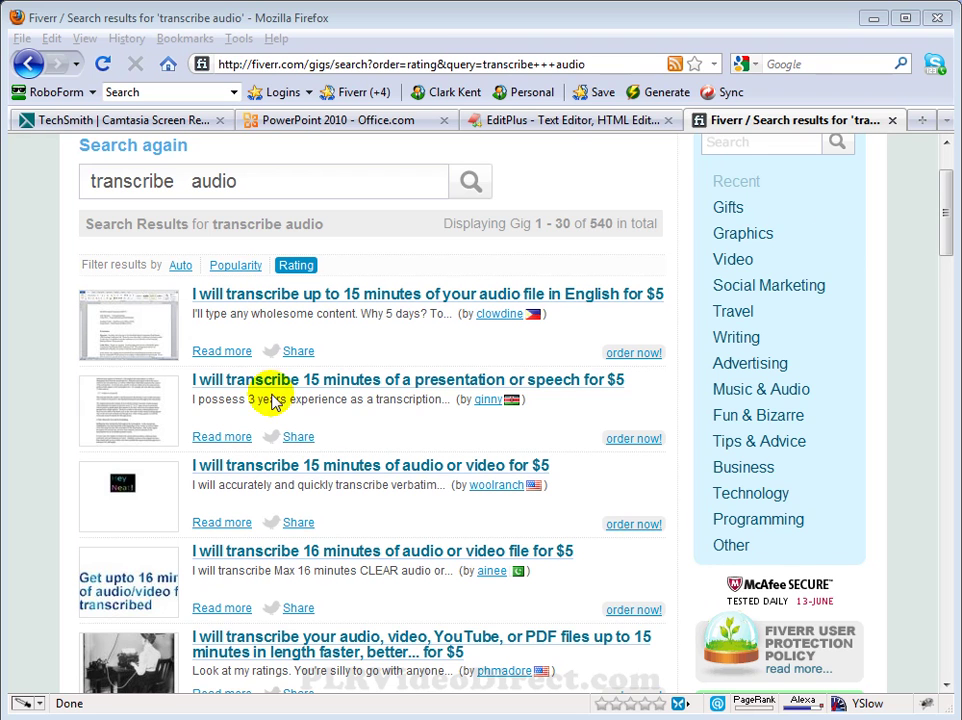
- Minimize the browser and video player, and examine the format subfolders in the Working-Project-Folder-Tmplt video folder
click(873, 20)
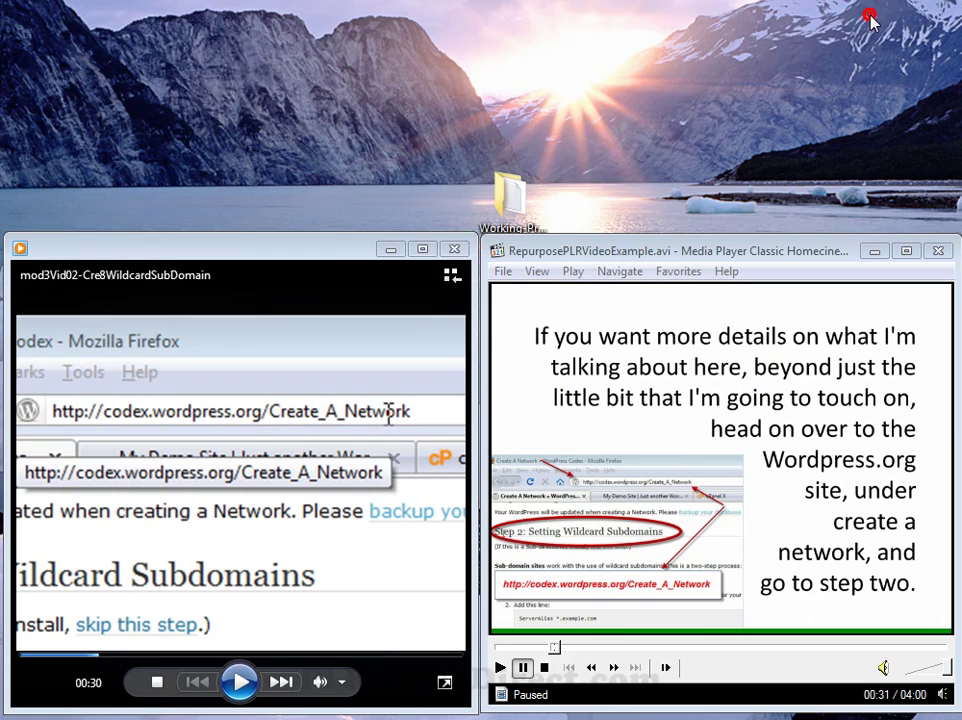
click(391, 252)
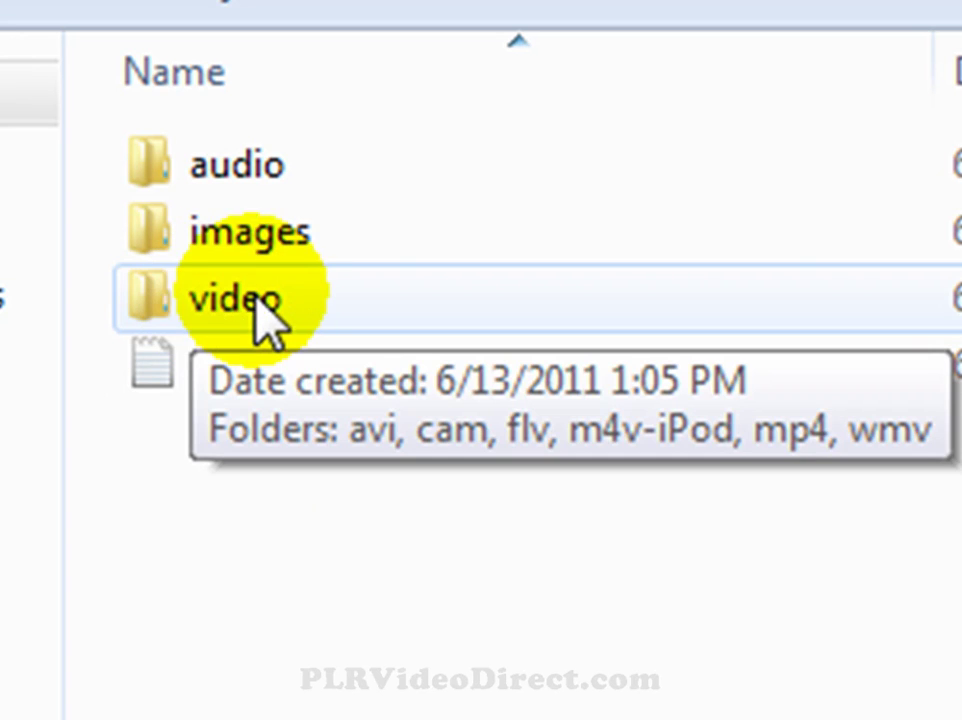
double_click(232, 300)
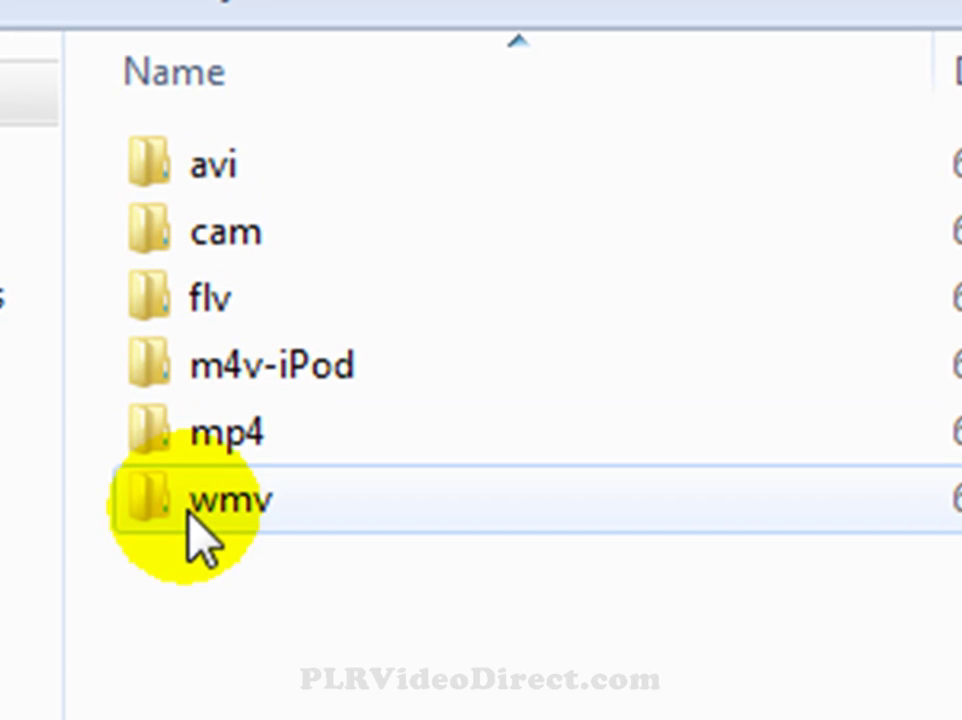
mouse_move(199, 506)
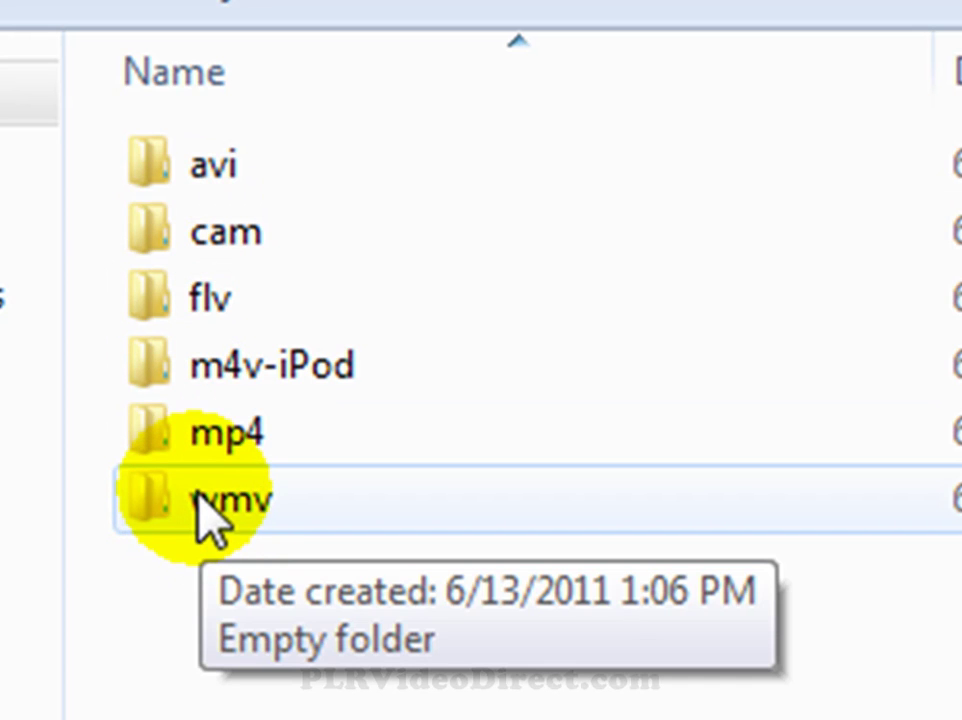
mouse_move(232, 270)
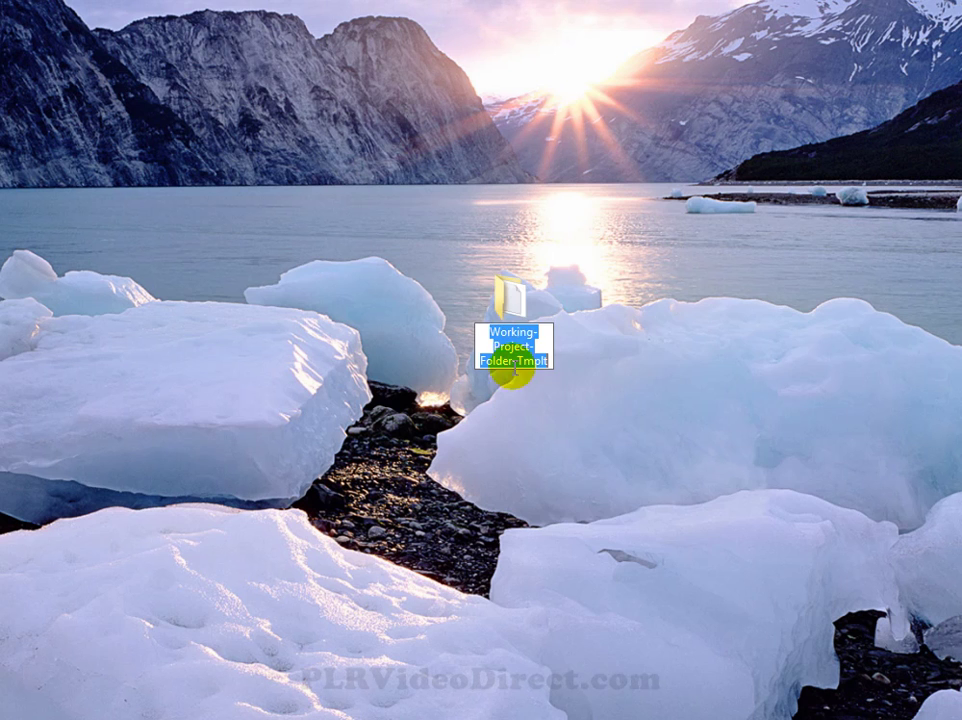
- Duplicate the Working-Project-Folder-Tmplt folder on the desktop
click(500, 300)
right_click(505, 303)
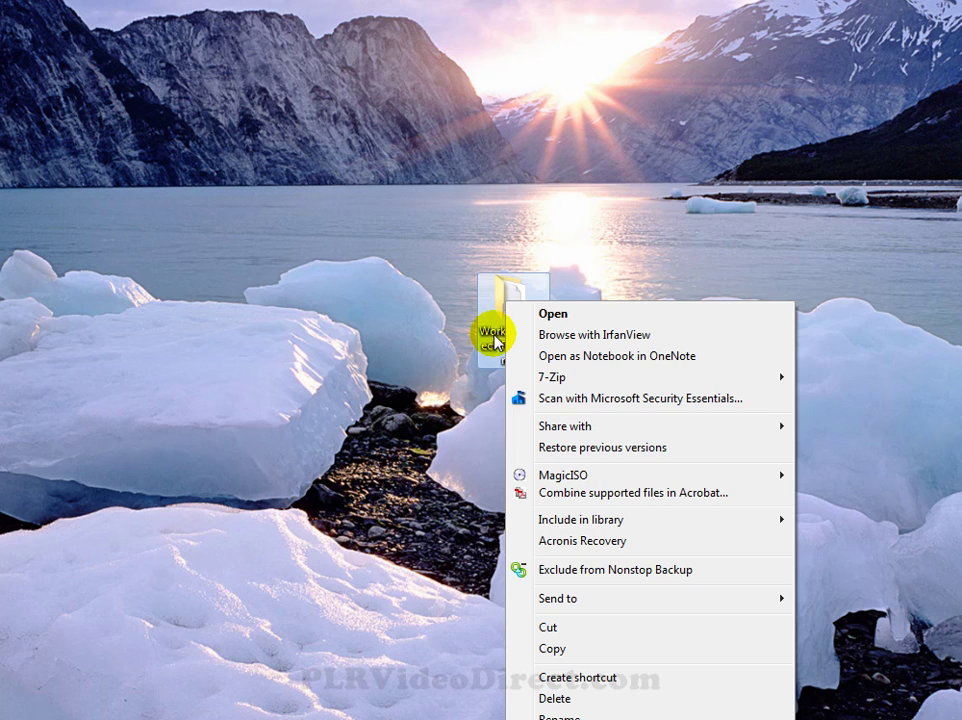
click(563, 652)
right_click(490, 405)
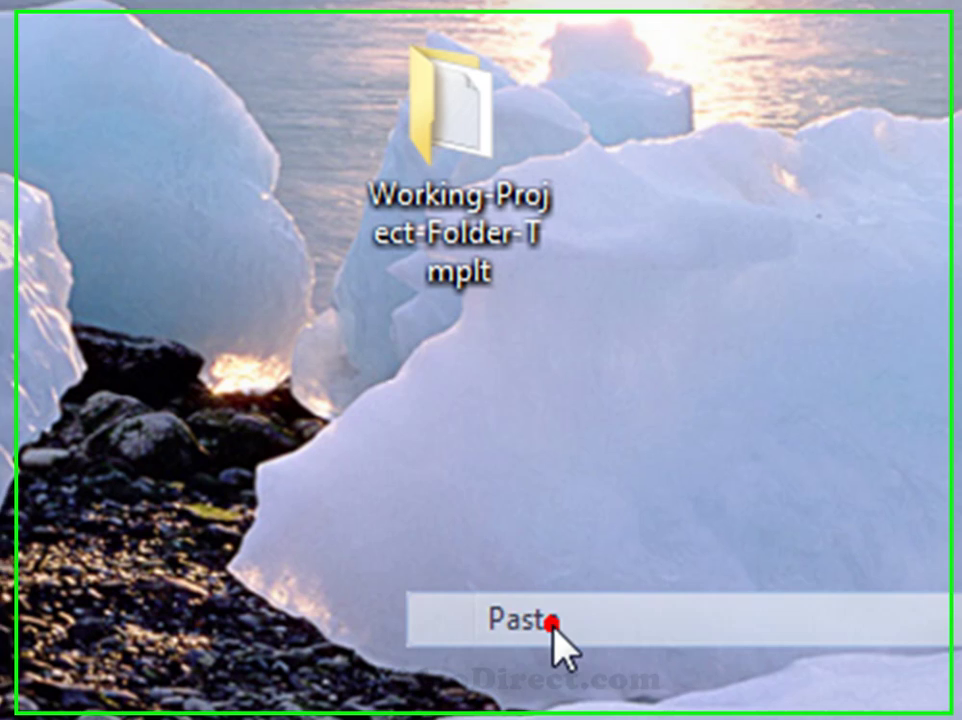
click(527, 531)
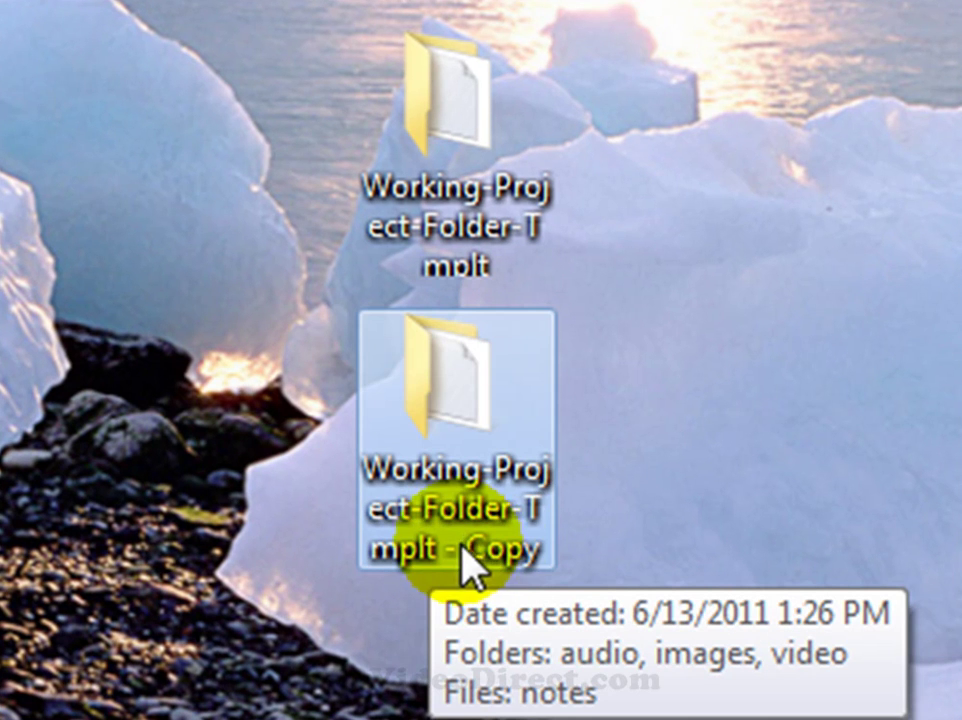
click(441, 505)
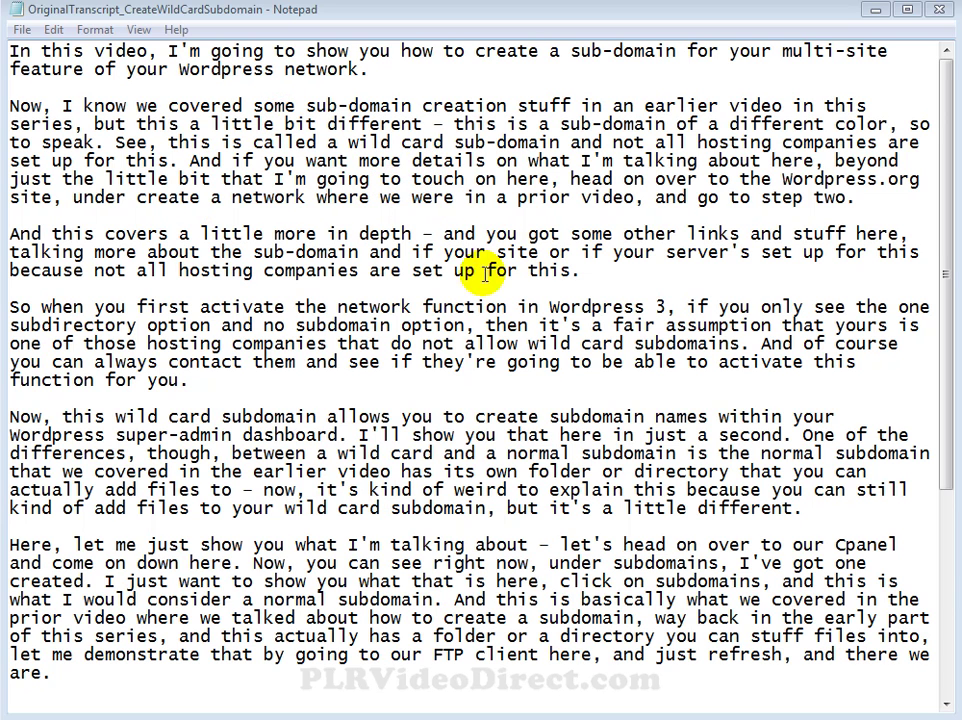
click(22, 29)
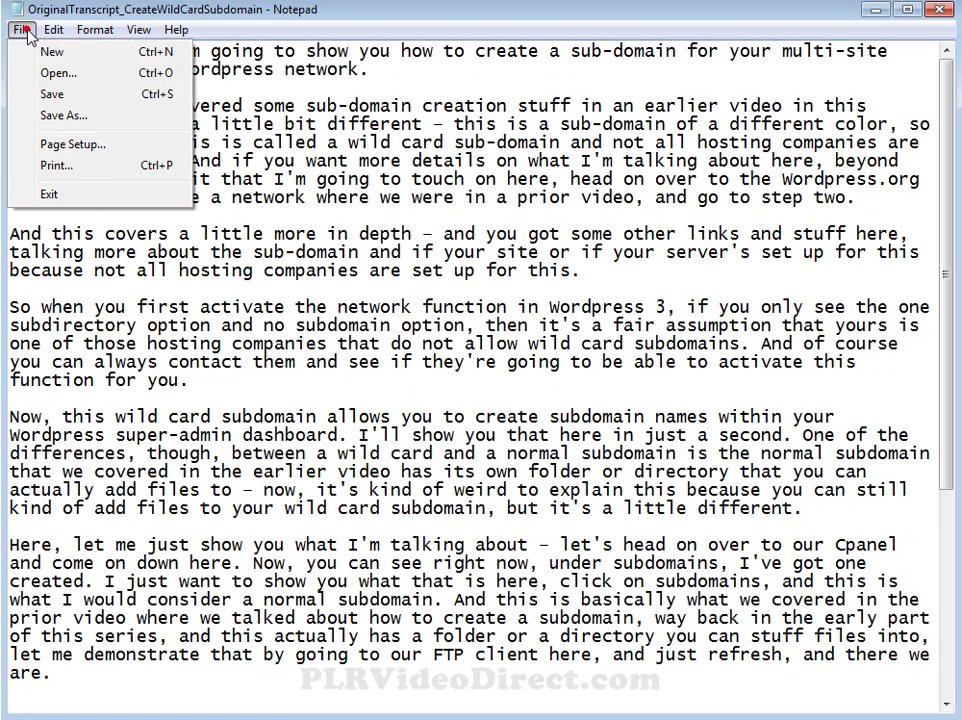
click(310, 255)
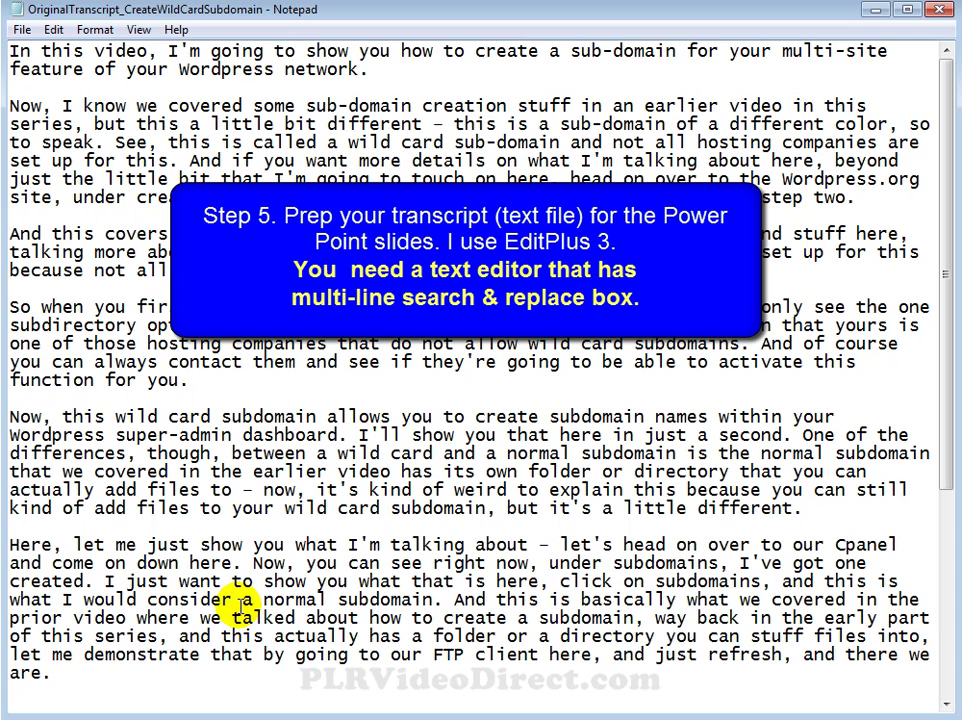
click(238, 600)
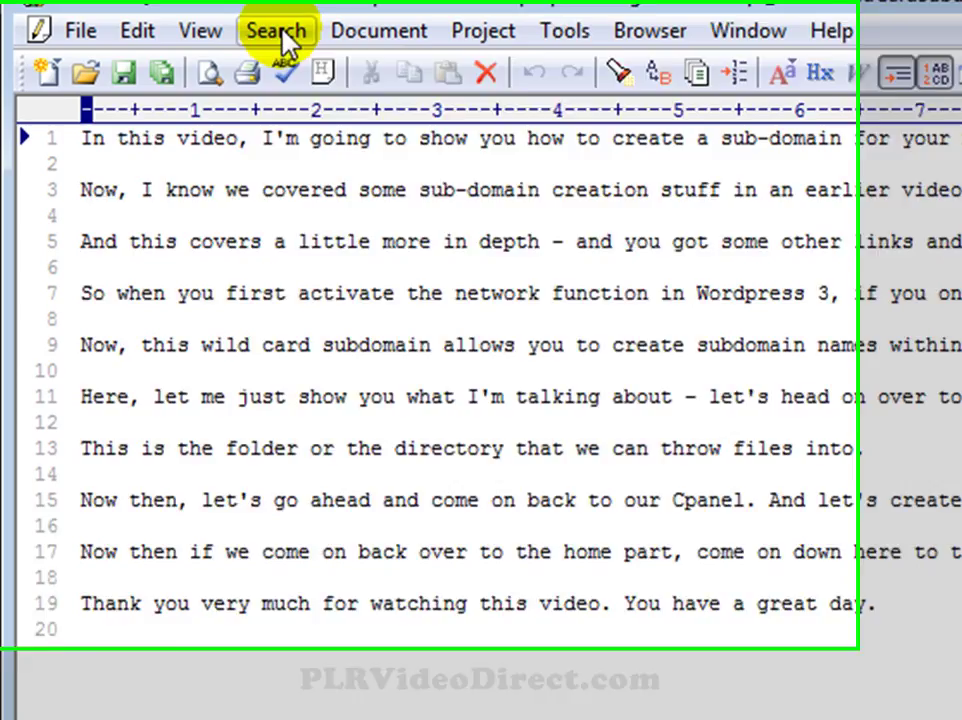
- Replace every period in the current transcript file with a period followed by a line break, using multi-line replace
click(154, 38)
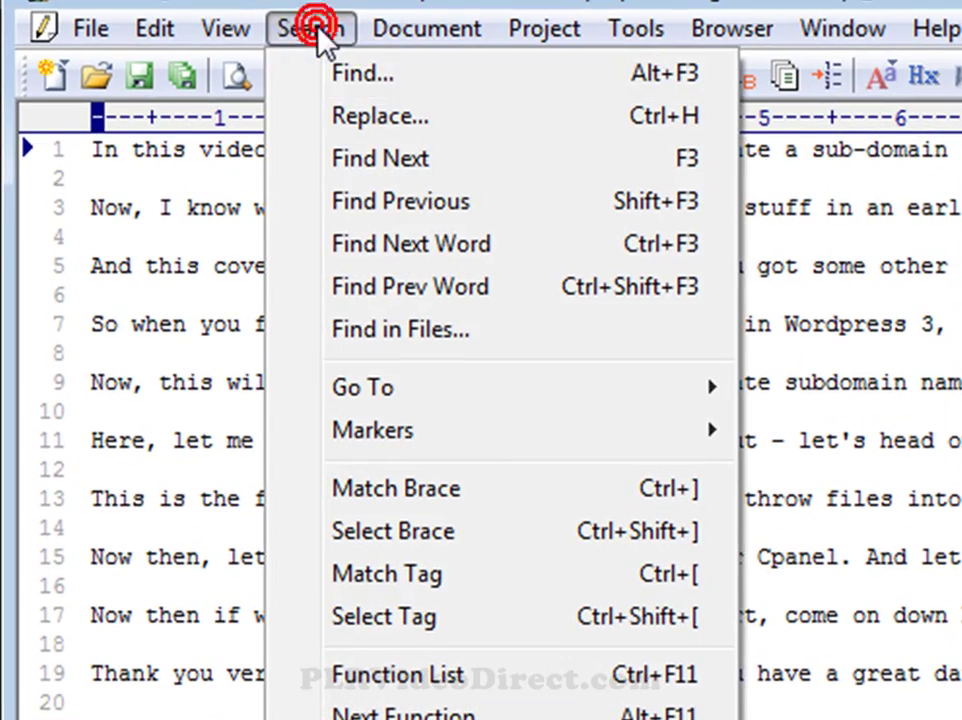
click(373, 124)
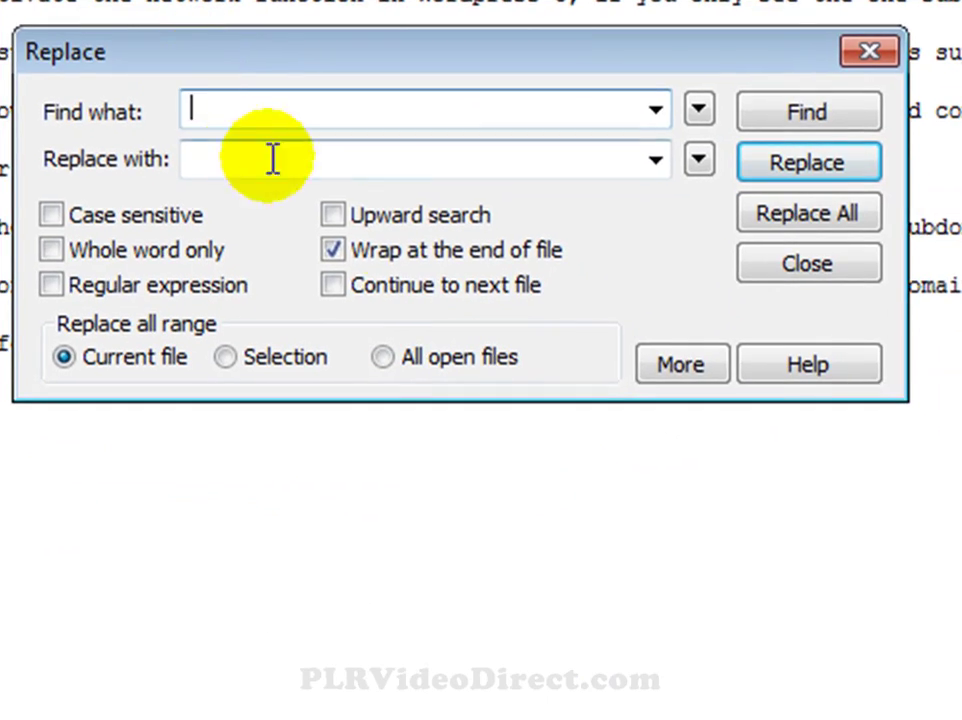
click(681, 365)
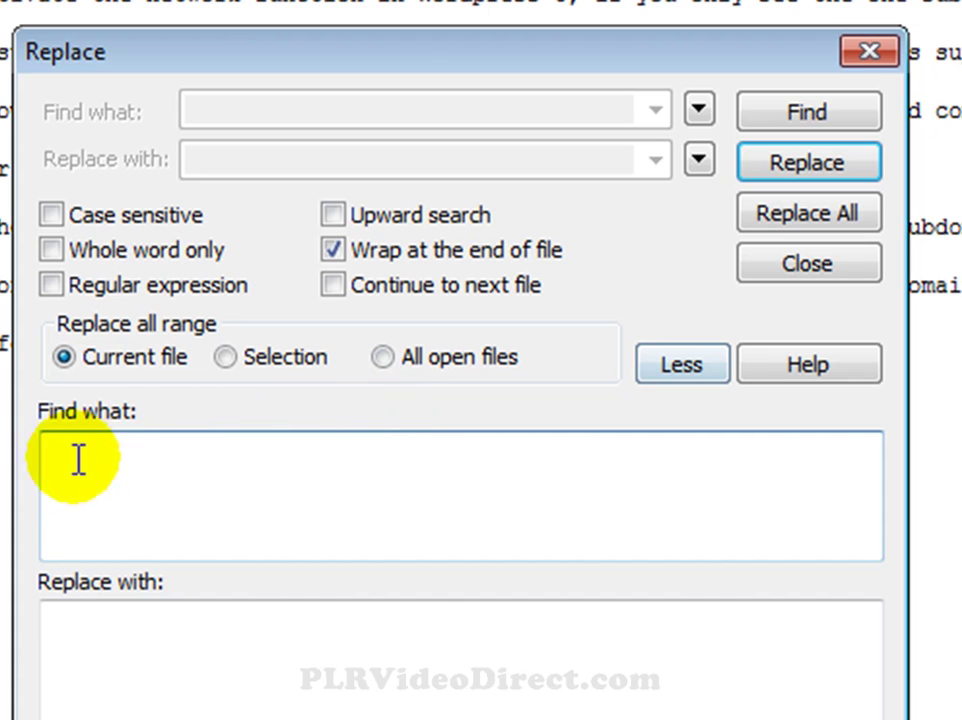
text(.)
click(92, 640)
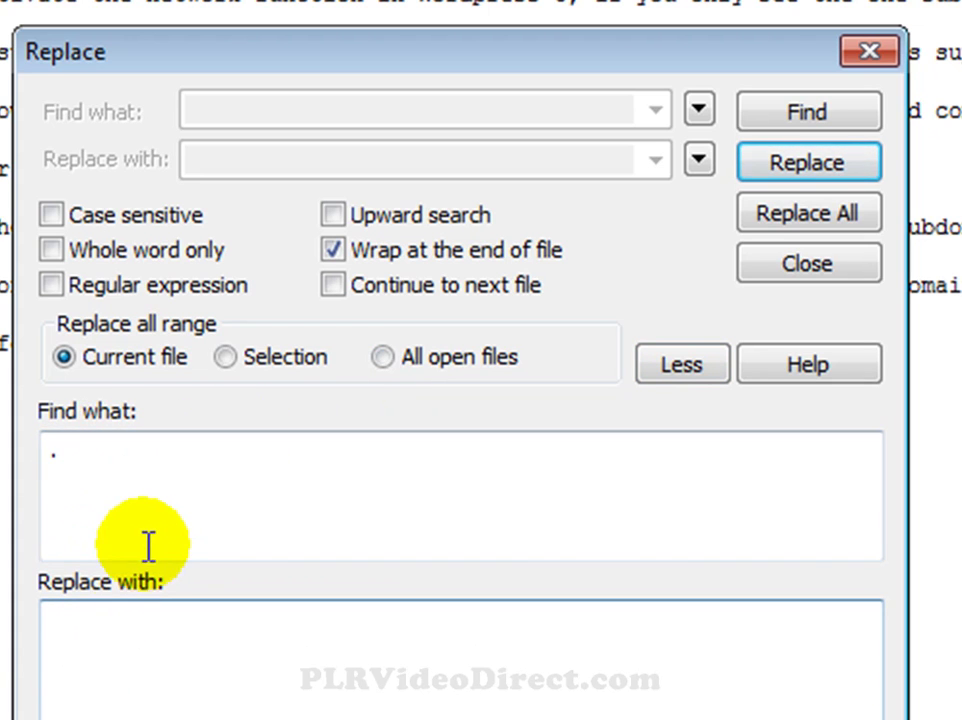
text(.)
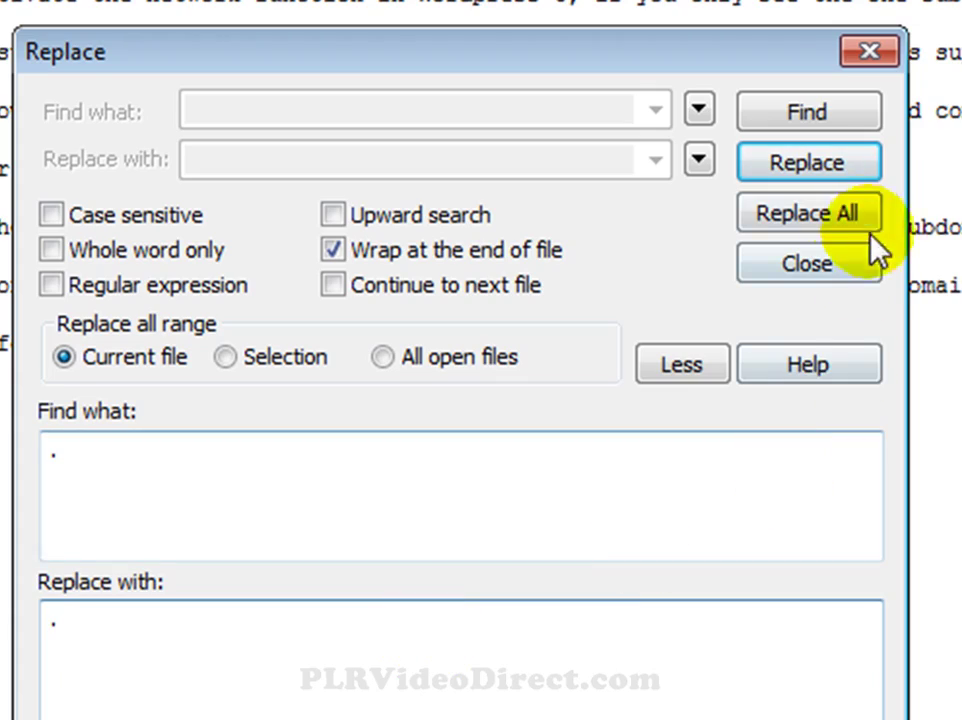
click(788, 216)
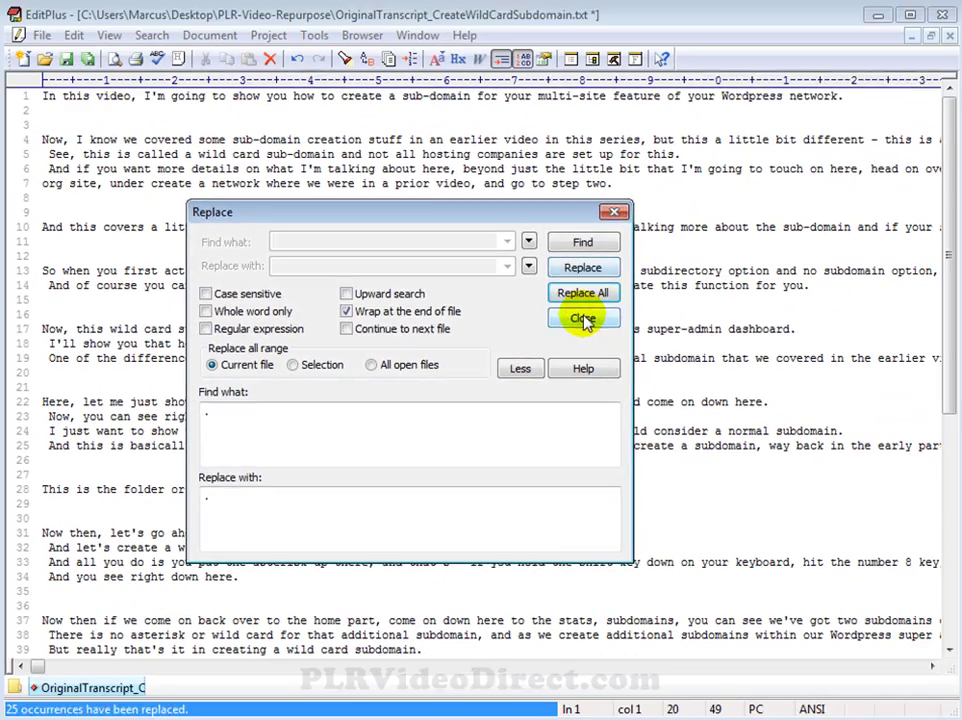
click(807, 263)
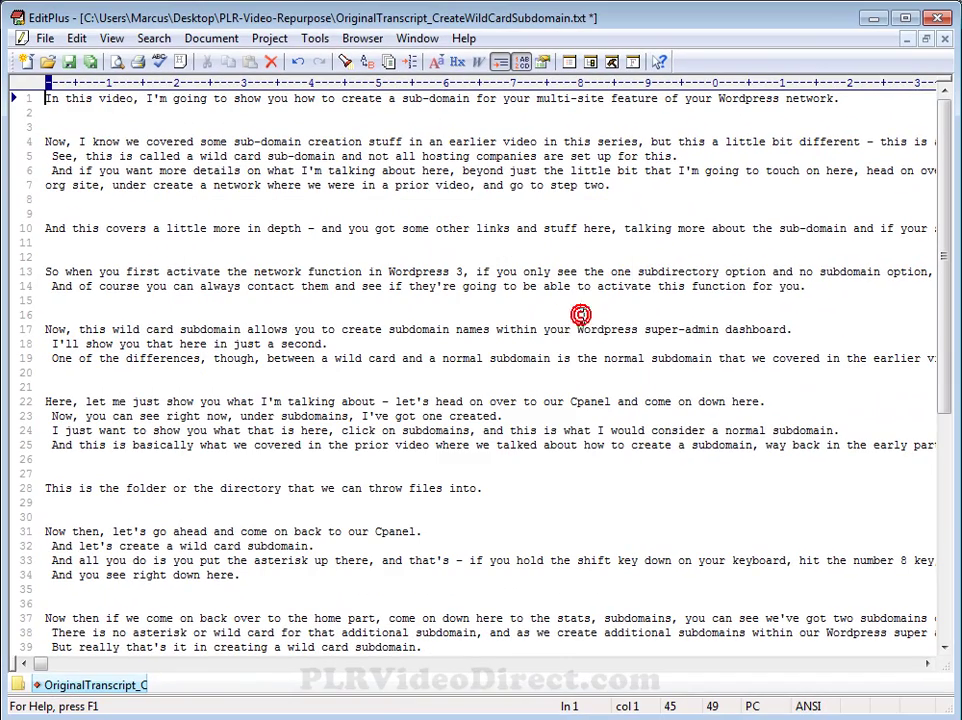
- Remove the extra blank line after the first sentence, and set off "See, this is called" with a blank line and no leading space
click(50, 122)
key(BackSpace)
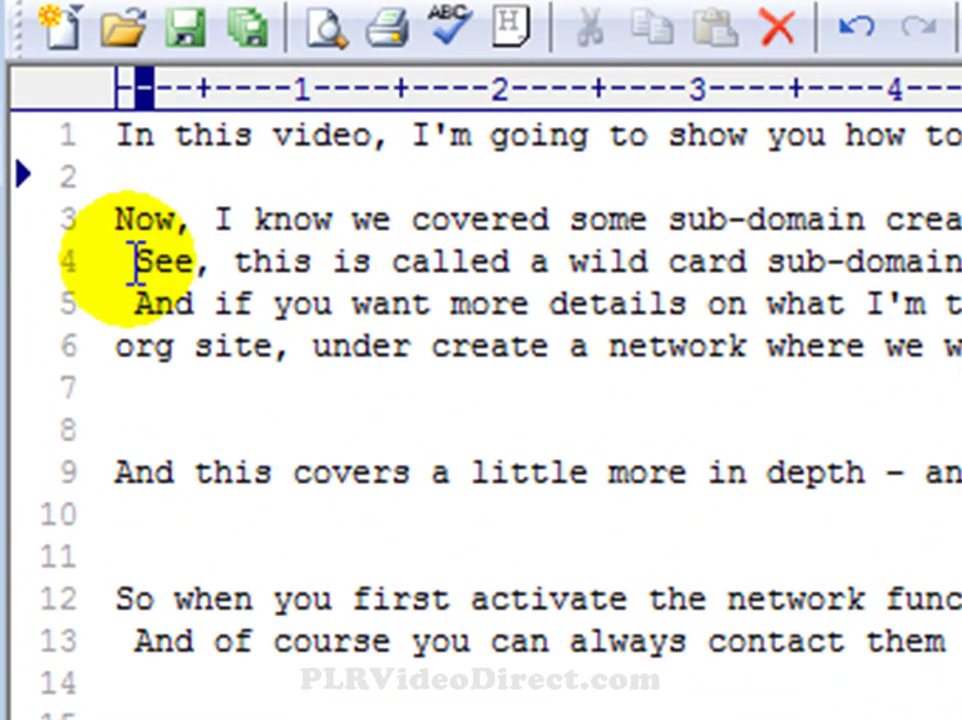
click(137, 262)
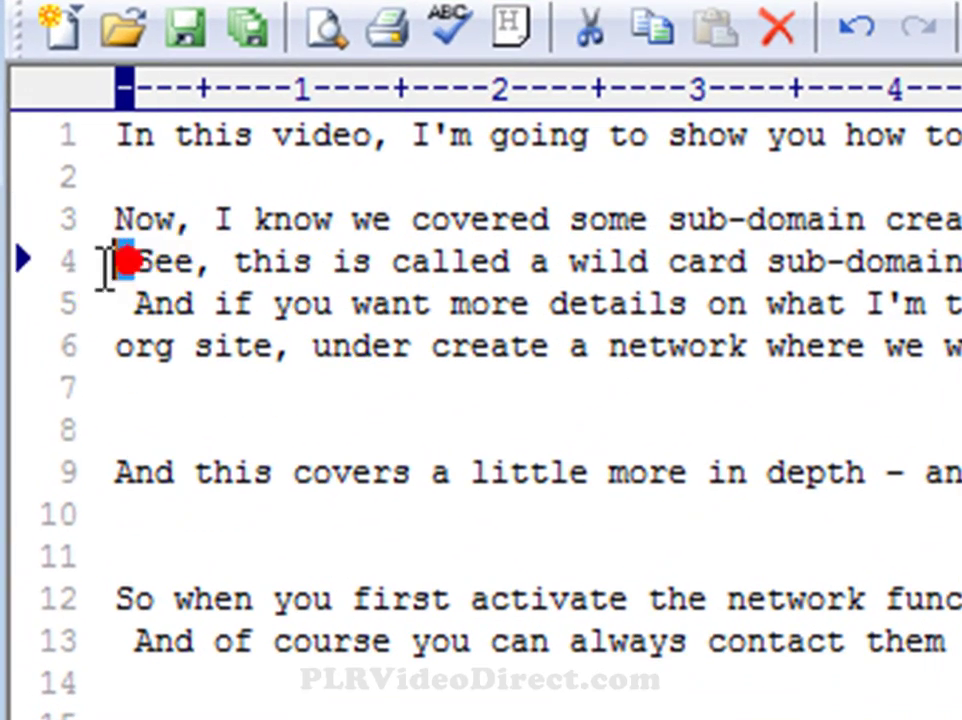
key(BackSpace)
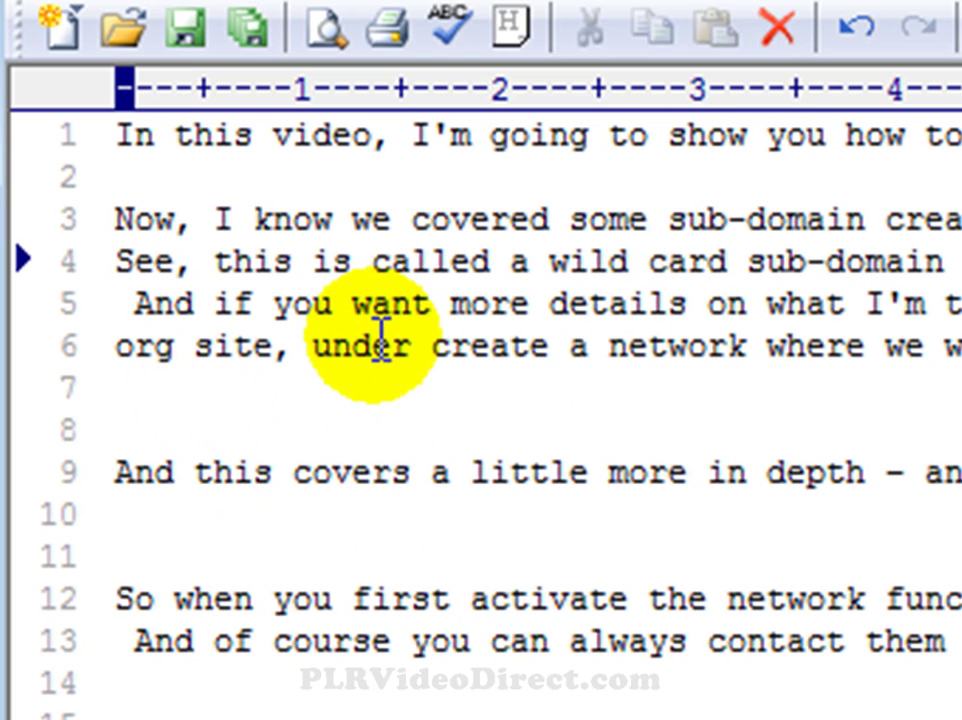
key(Return)
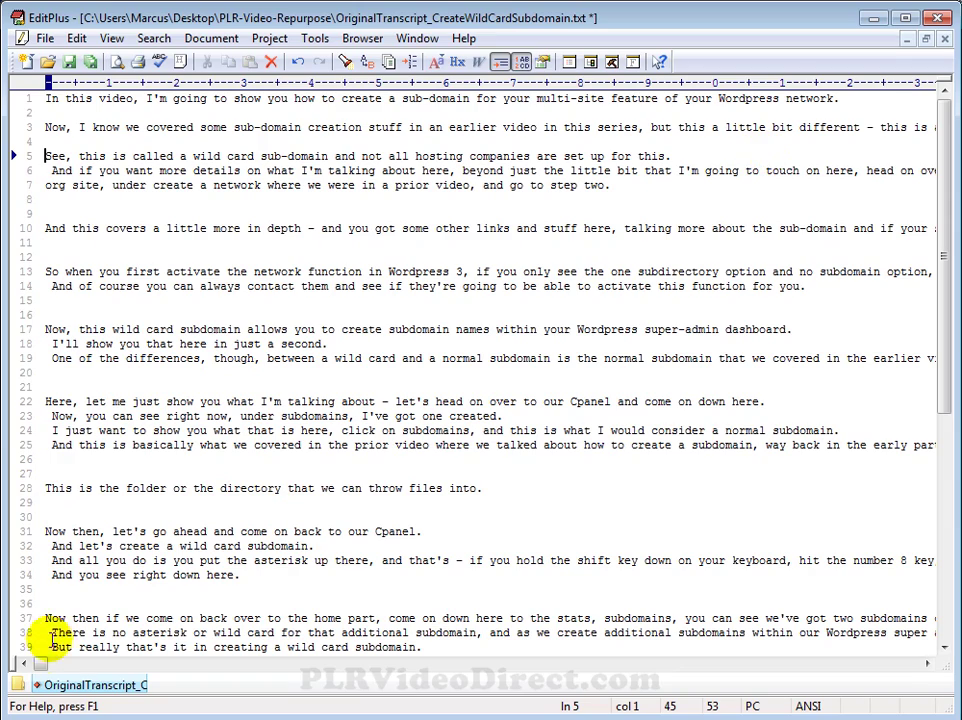
- Split the long "One of the differences" sentence after "covered" with "...", a blank line, and ".." before "in the earlier video"
drag(38, 664, 28, 695)
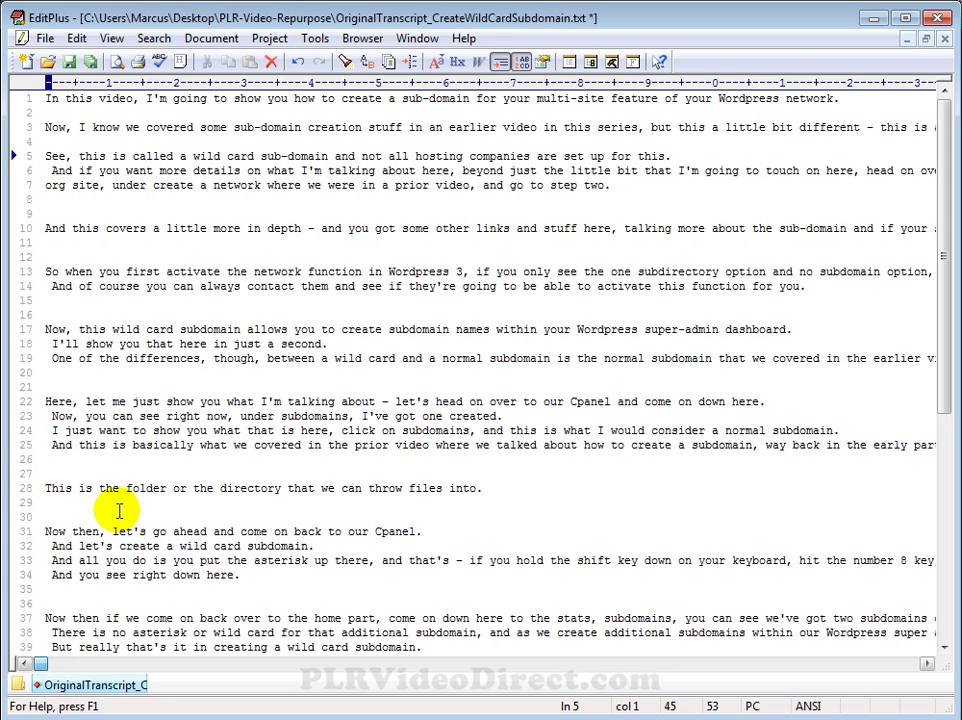
click(814, 358)
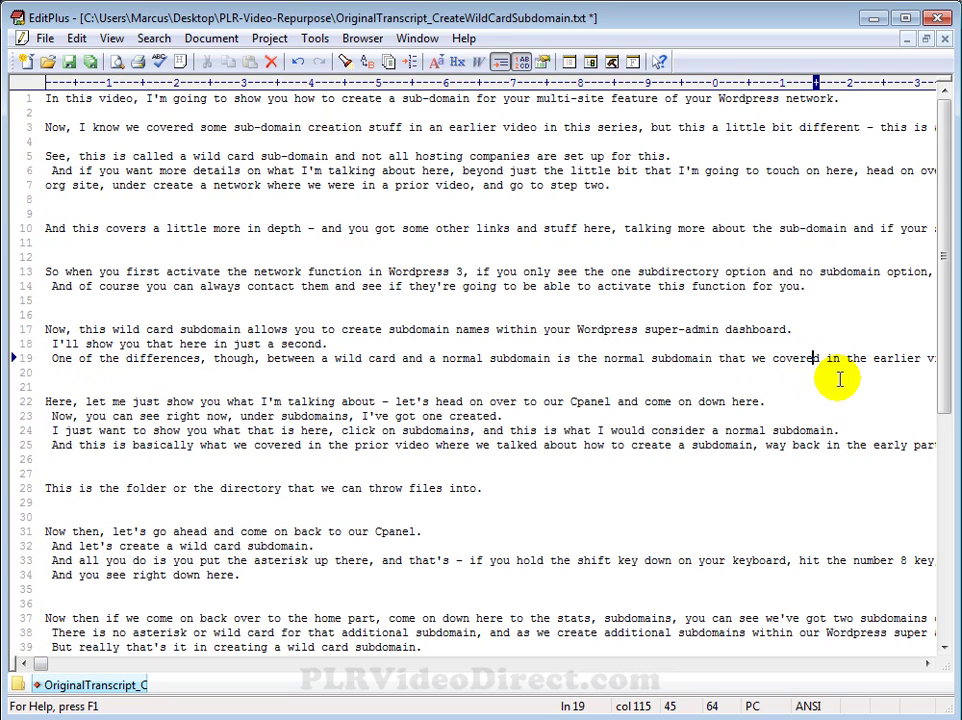
text(...)
key(Return)
key(Return)
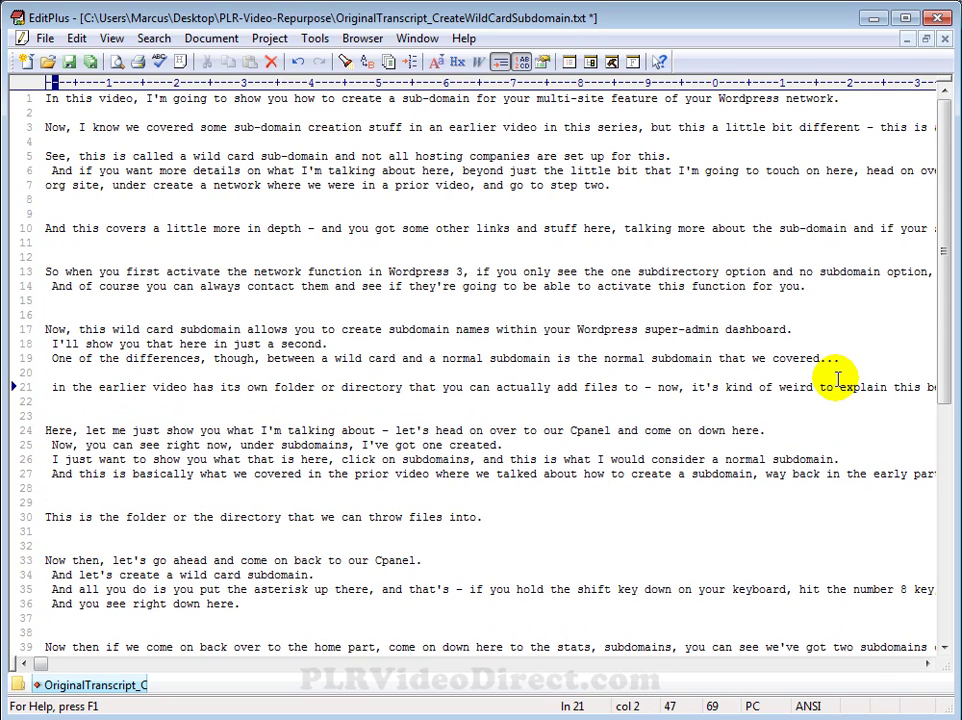
key(BackSpace)
text(..)
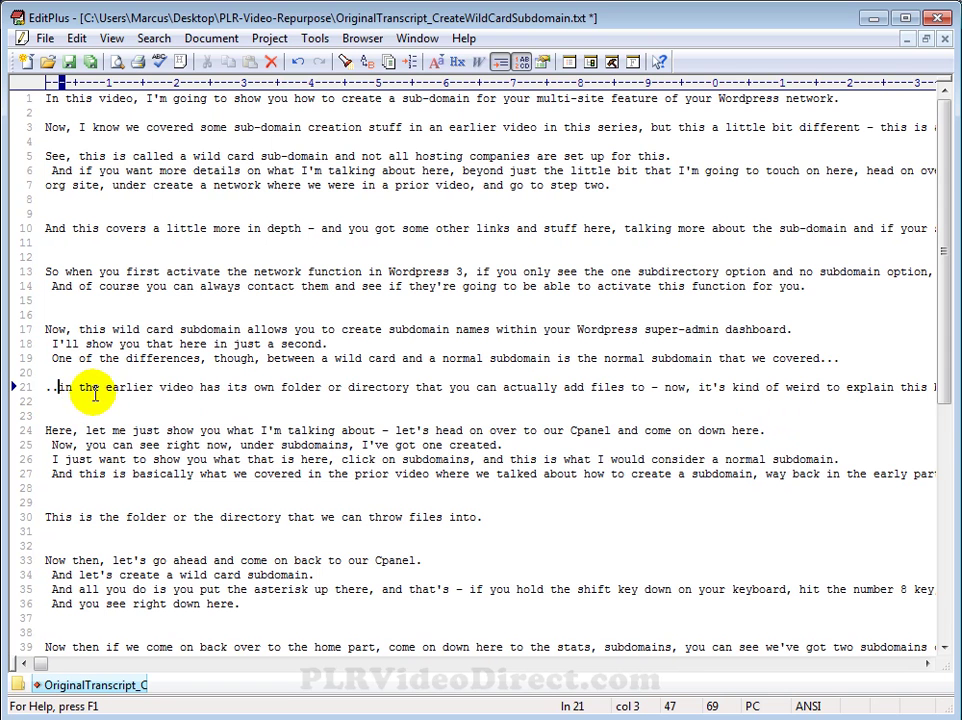
- Delete the extra blank lines above and below the sentence "This is the folder or the directory that we can throw files into."
click(45, 502)
key(Delete)
key(Down)
key(Delete)
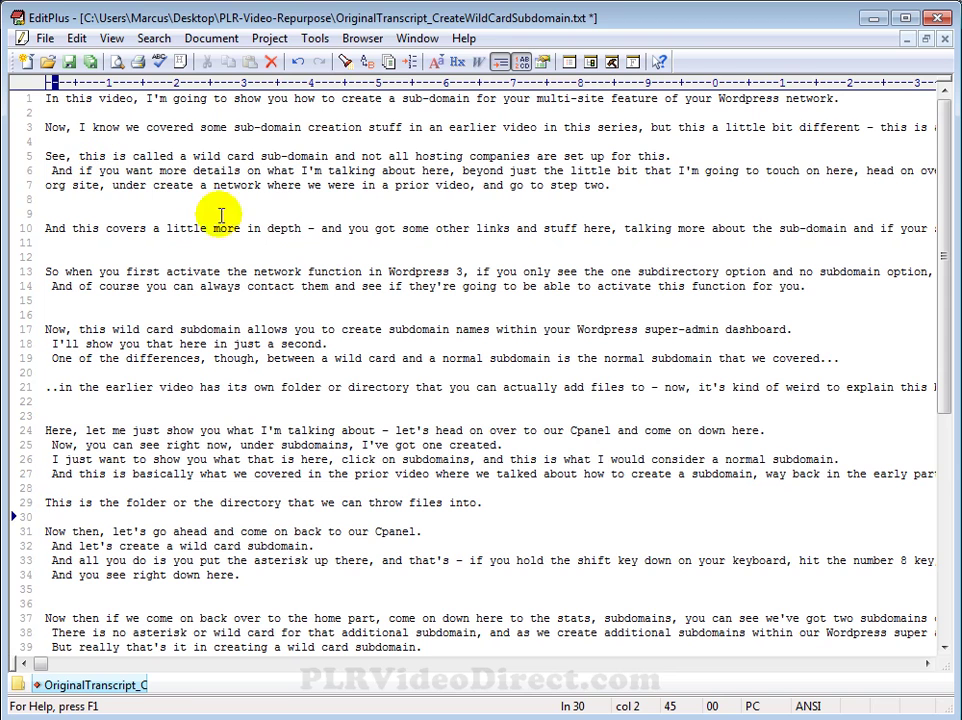
- Undo the manual spacing and sentence-splitting edits made to the transcript, and minimize the text editor
key(ctrl+z)
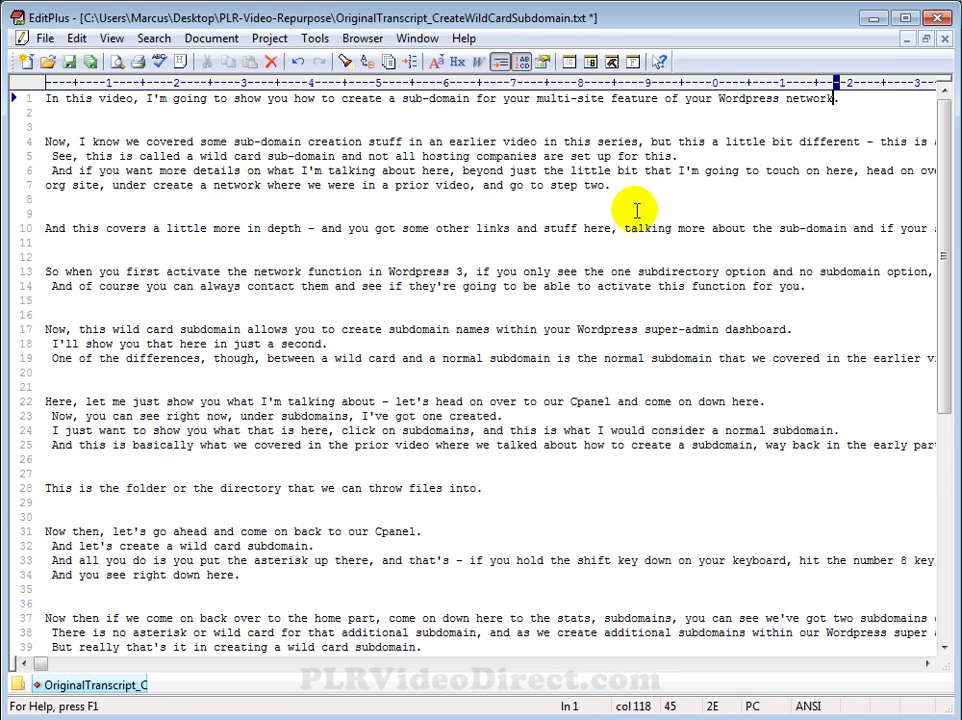
click(871, 19)
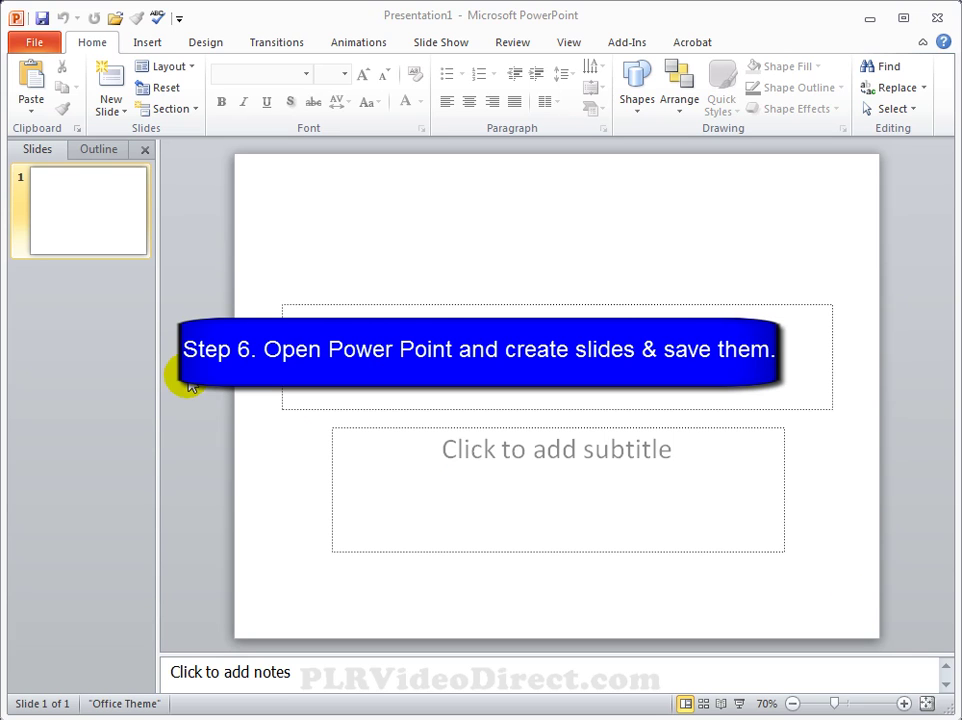
- Open the text file CreateWildCardSubdomain from the Desktop folder PLR-Video-Repurpose in PowerPoint, using the All Outlines file type
click(35, 44)
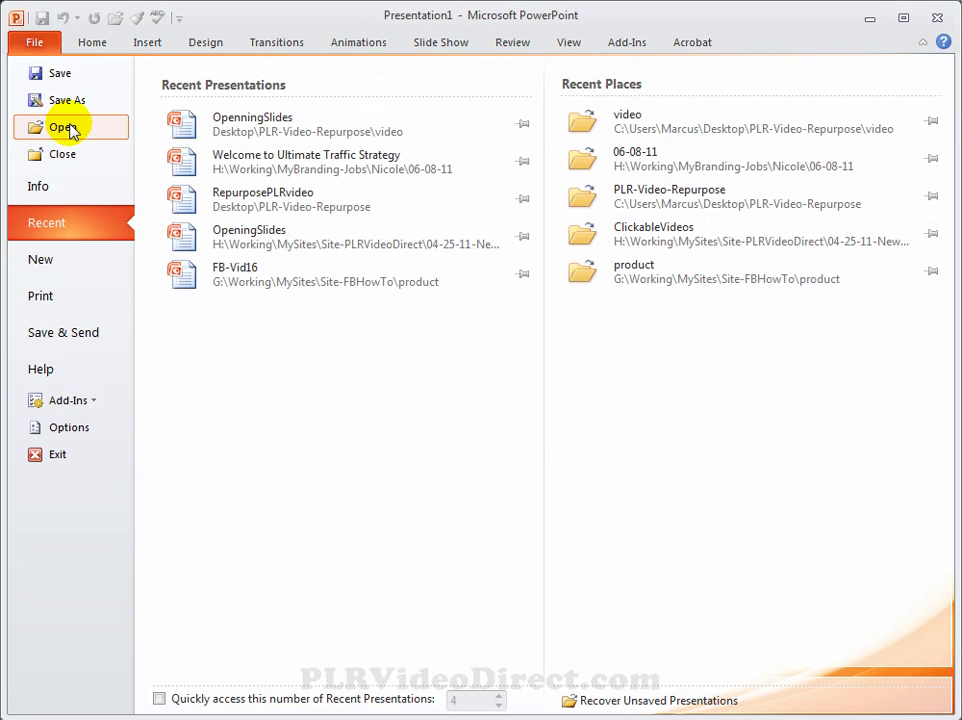
click(66, 127)
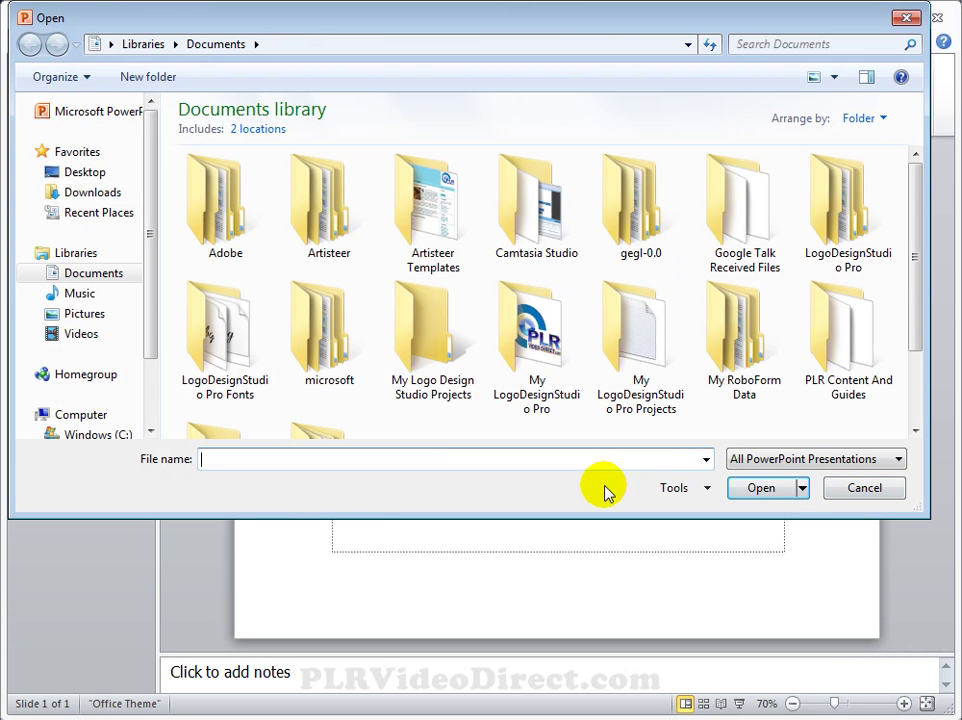
click(86, 172)
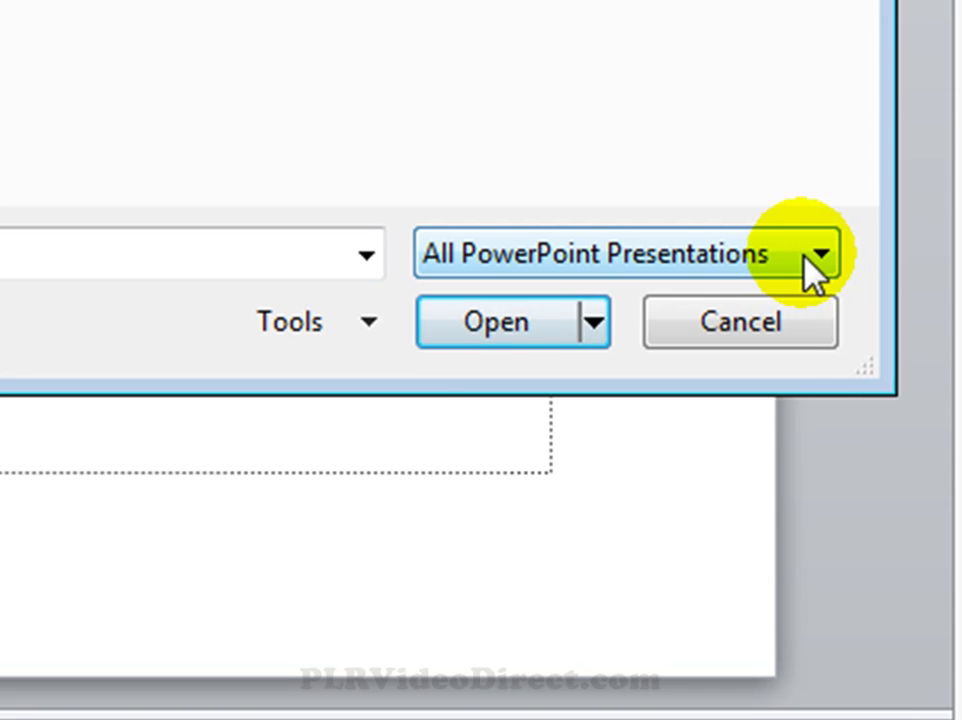
click(812, 262)
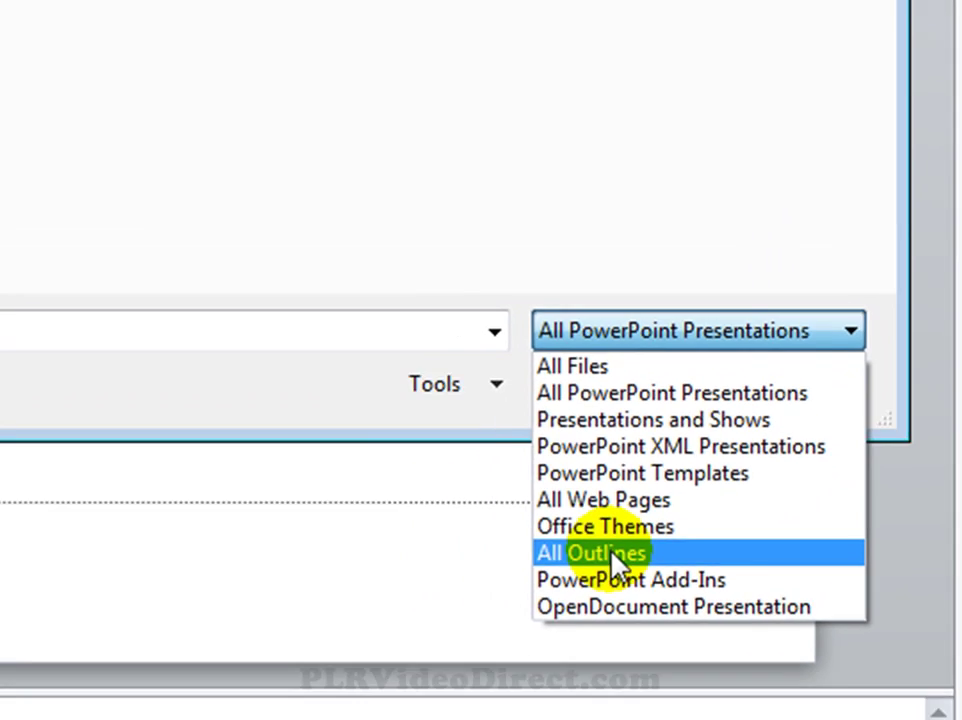
click(448, 540)
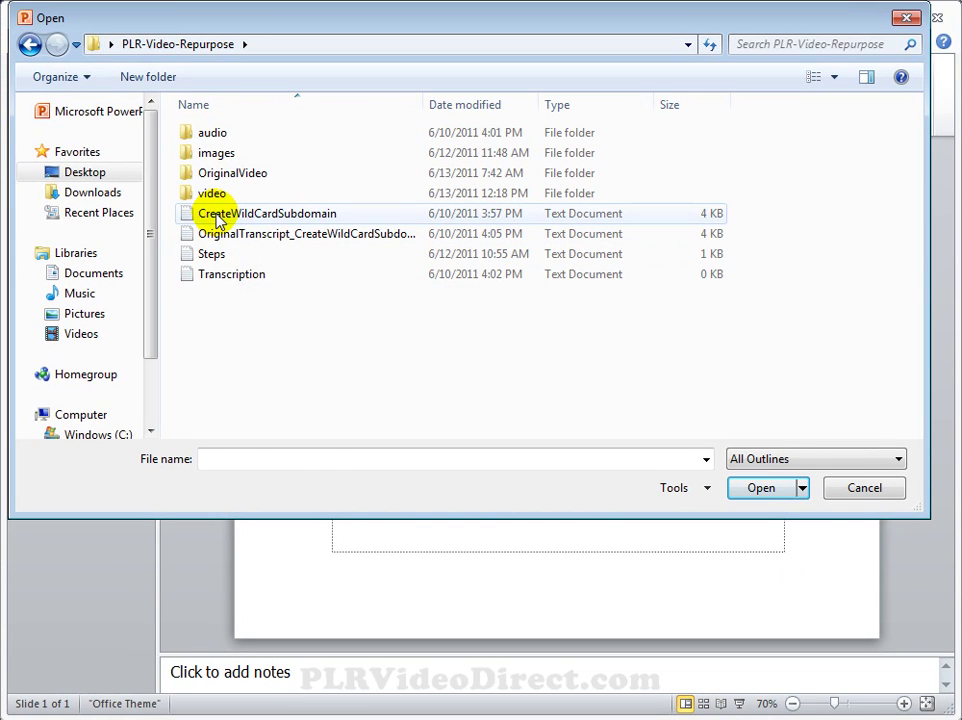
click(215, 216)
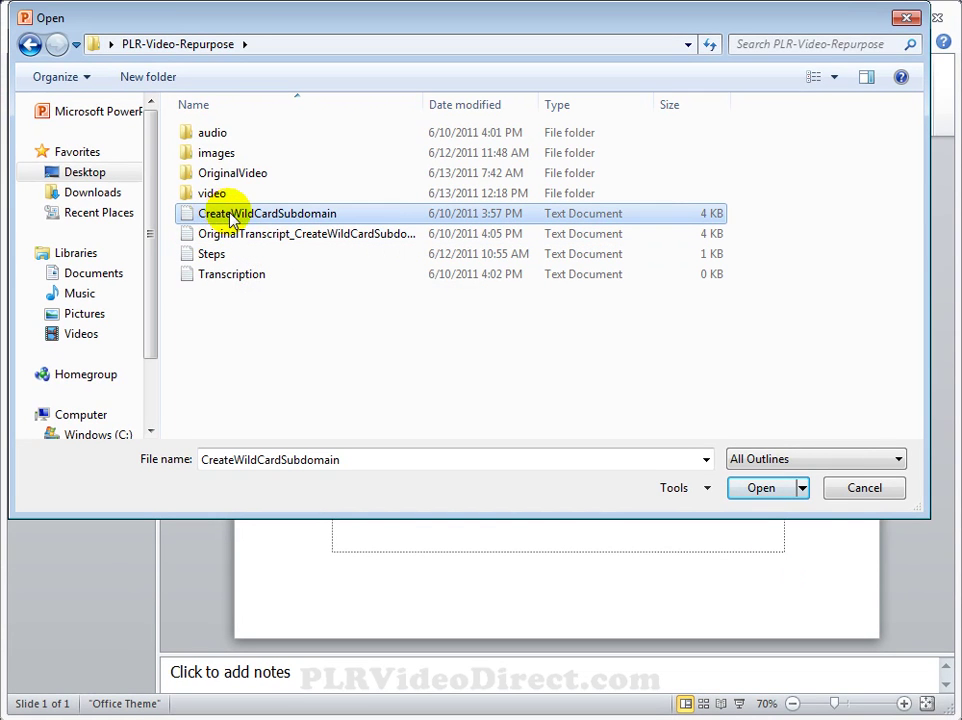
click(756, 491)
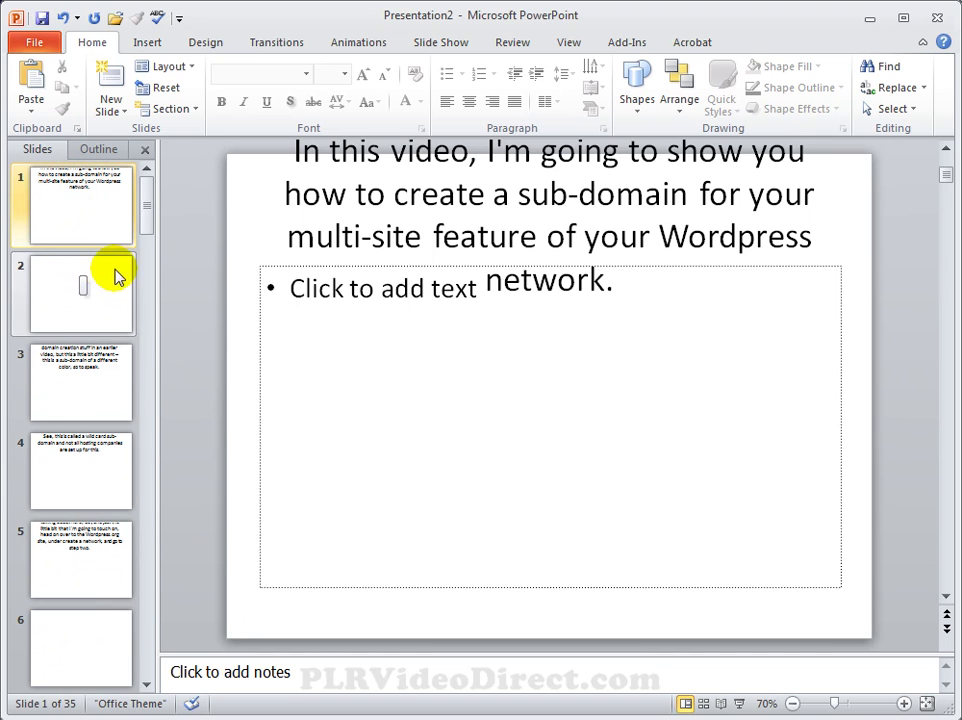
- Select all slides, hide the footers on their master layout, and give it the light gray radial gradient background style
key(ctrl+a)
click(68, 212)
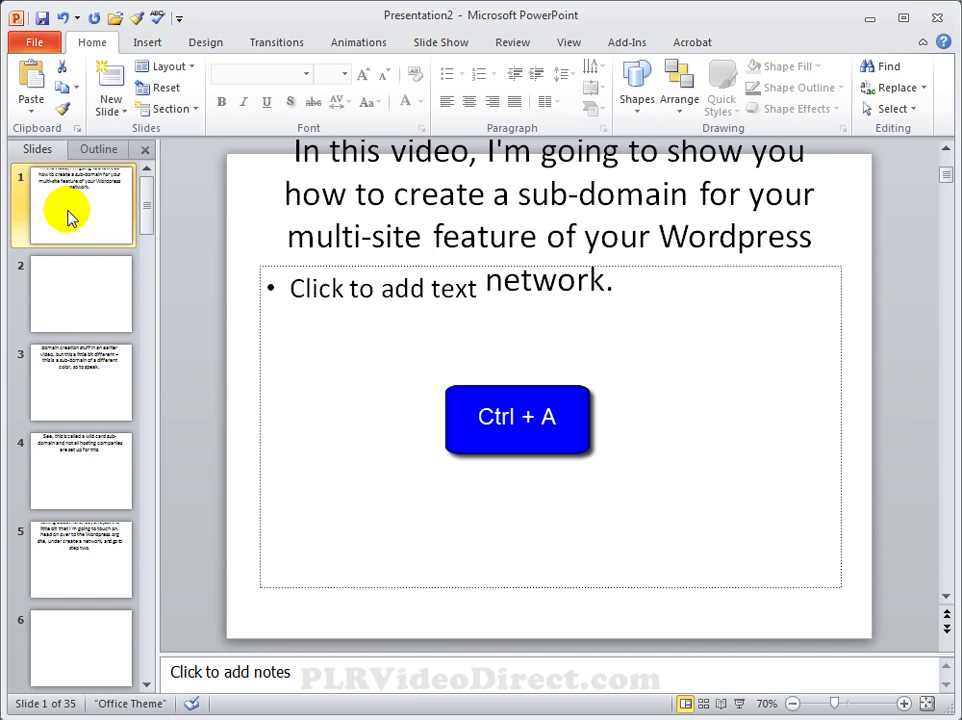
key(ctrl+a)
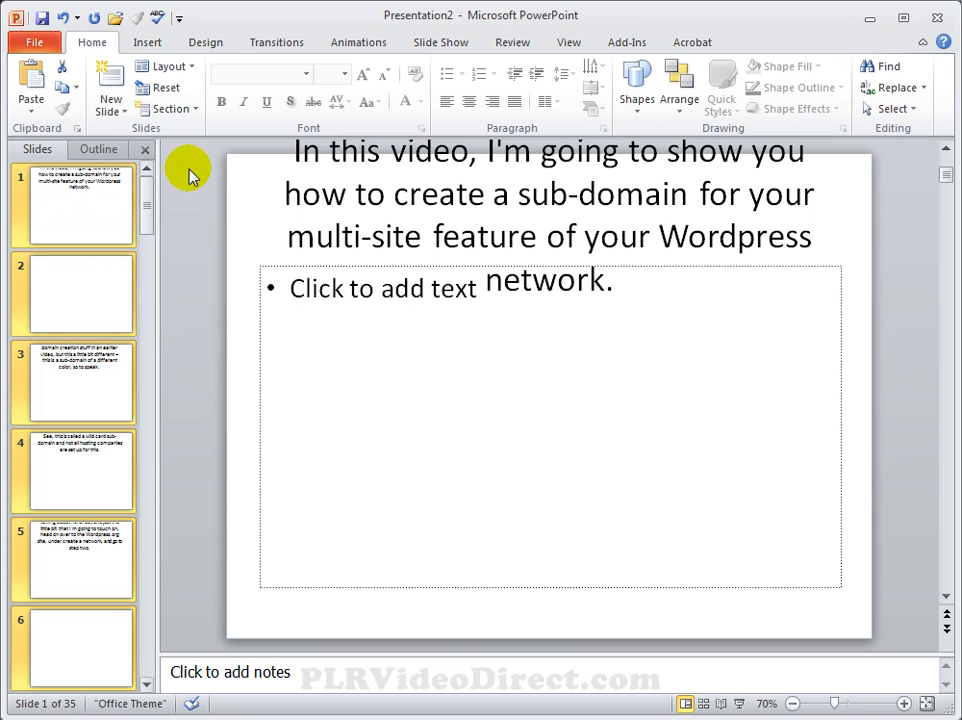
click(568, 44)
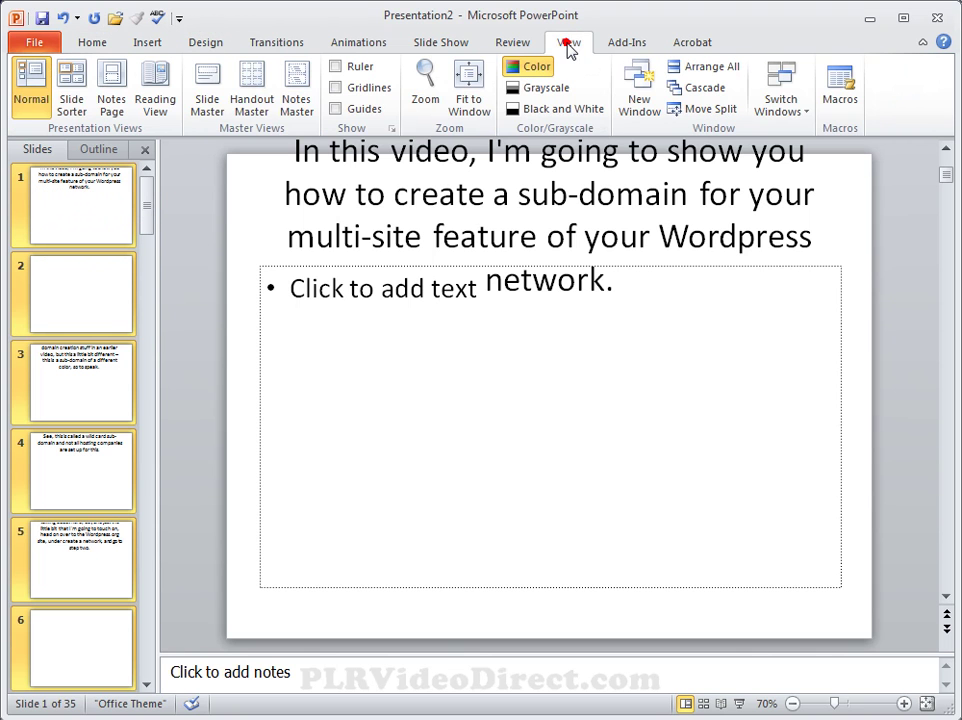
click(207, 101)
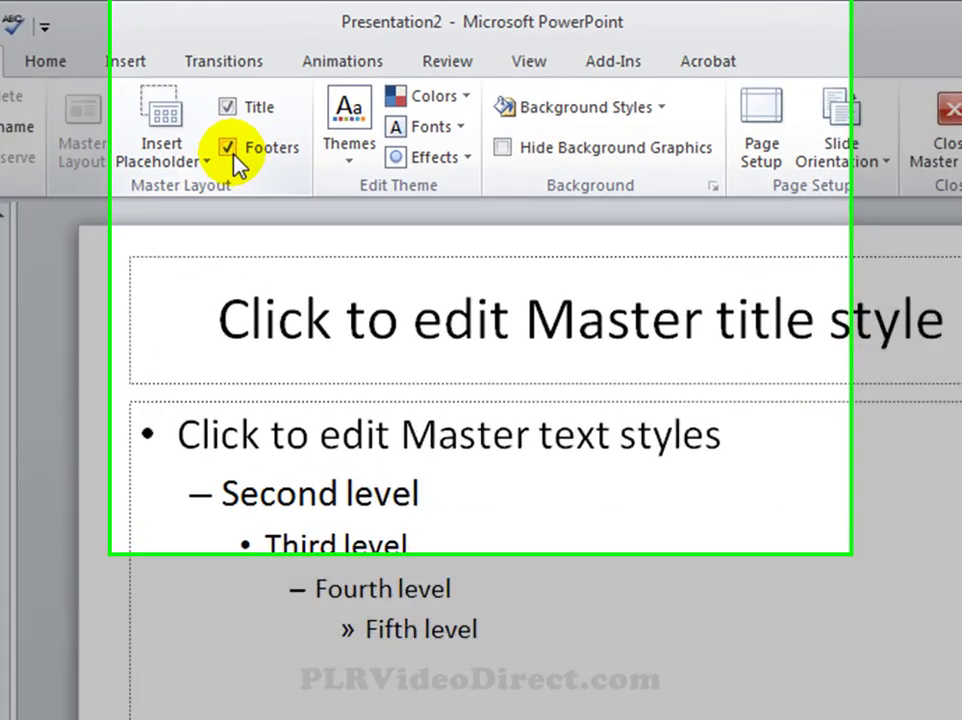
click(301, 103)
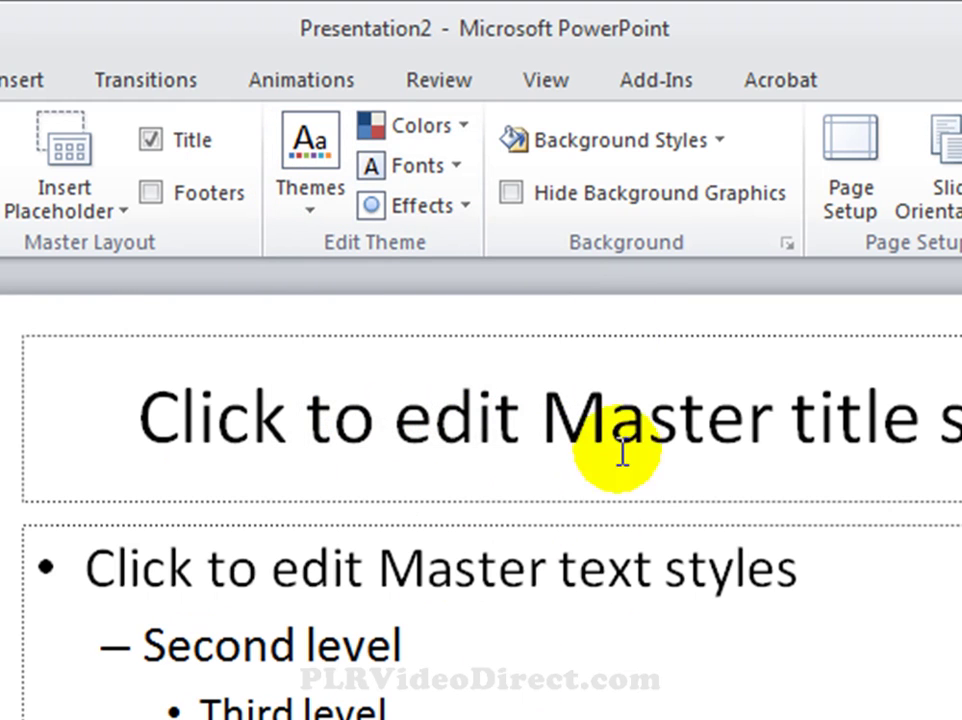
click(648, 143)
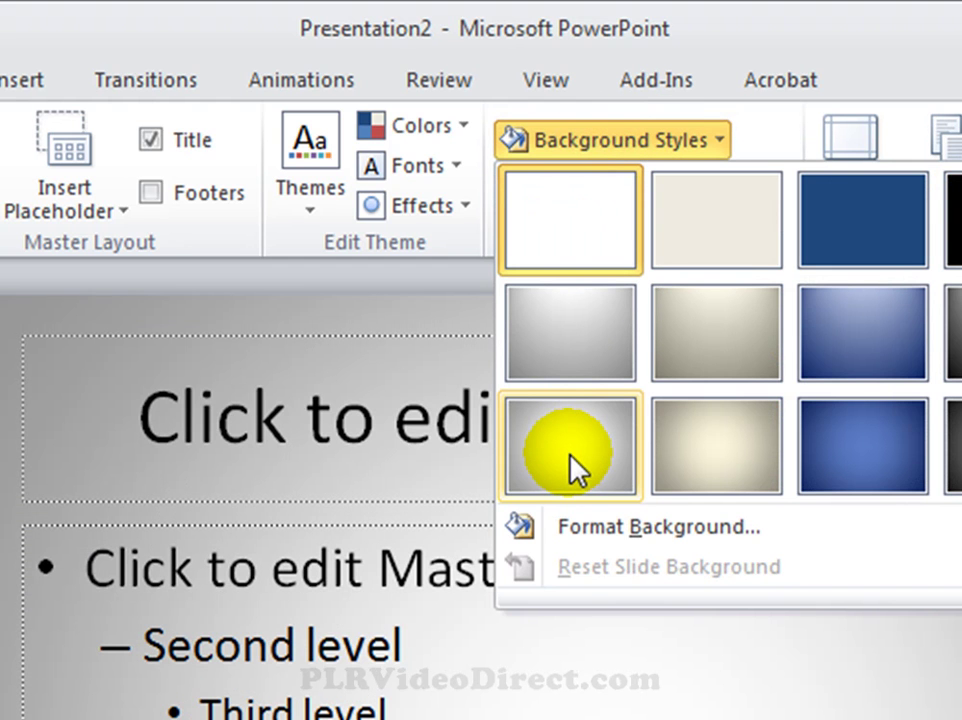
click(572, 470)
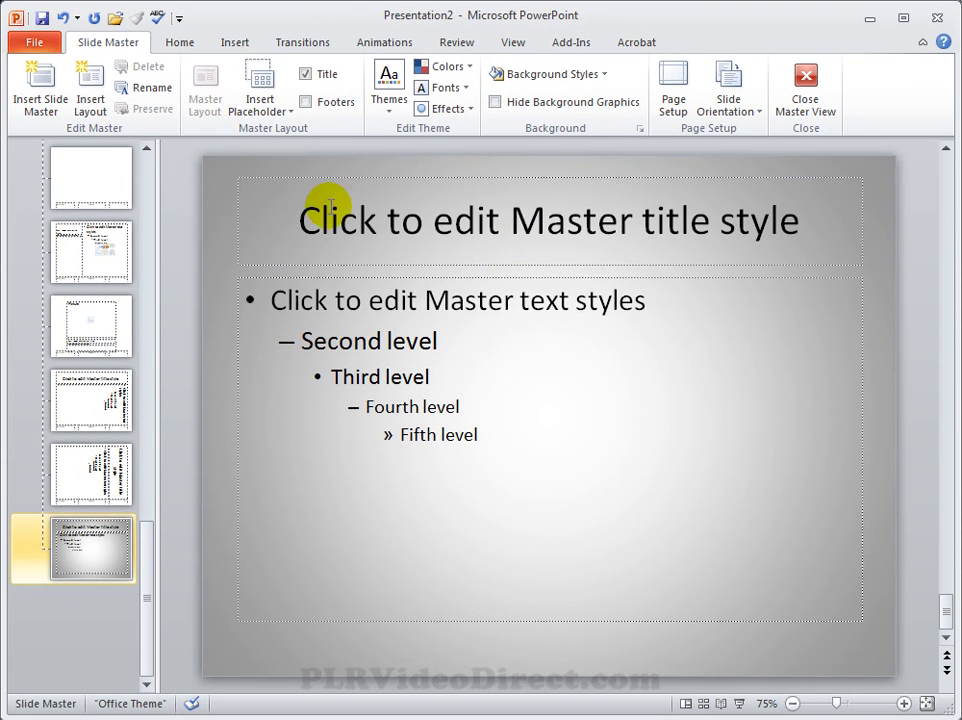
click(810, 110)
- Apply the Title Slide layout to all slides in the presentation
click(71, 216)
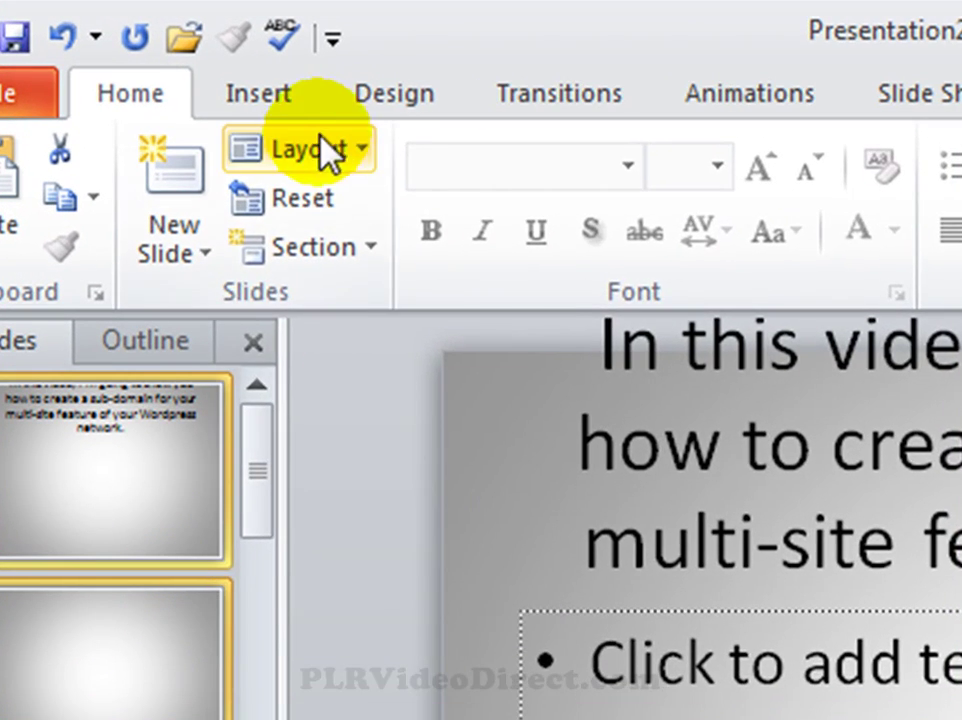
click(350, 147)
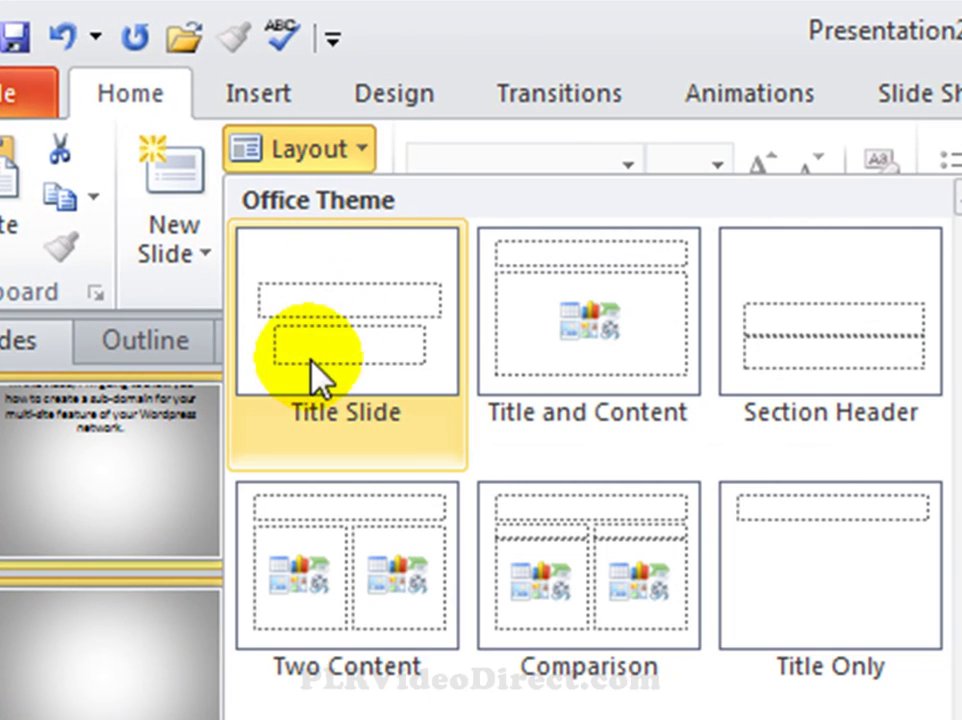
click(349, 319)
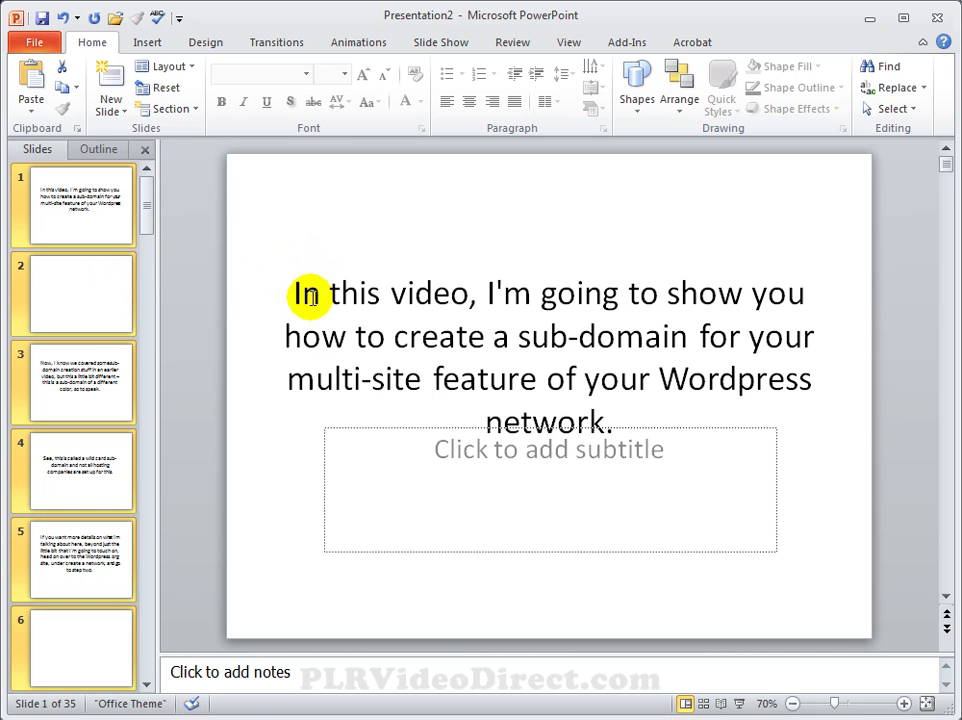
- Delete every blank slide throughout the deck so that only slides with transcript text remain
click(73, 293)
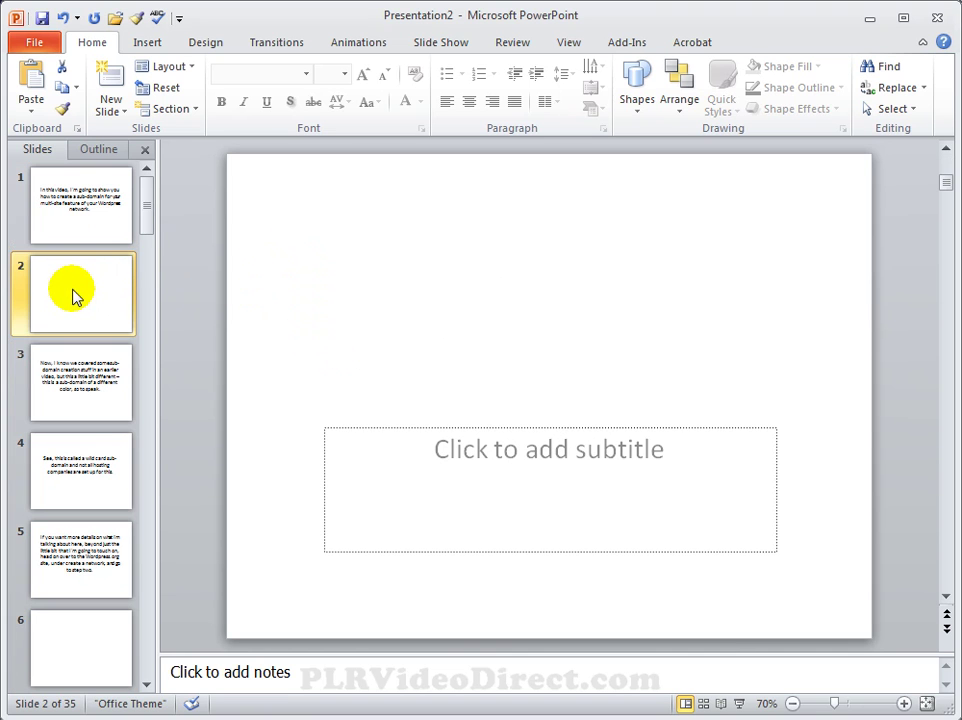
key(Delete)
click(75, 558)
key(Delete)
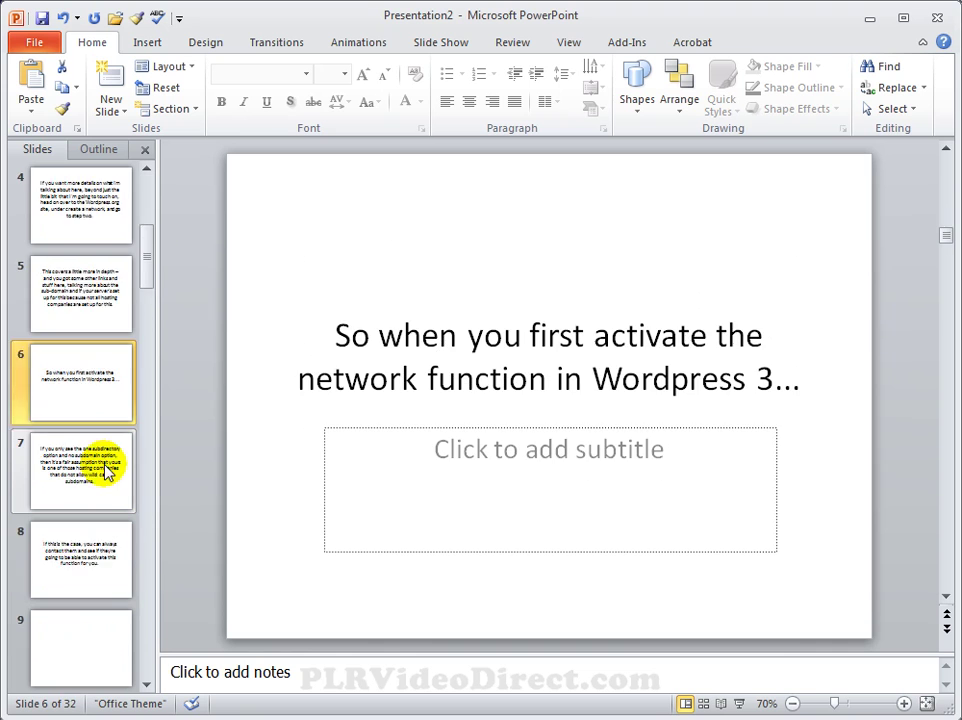
scroll(105, 470, down, 2)
click(103, 472)
key(Delete)
click(73, 474)
key(Delete)
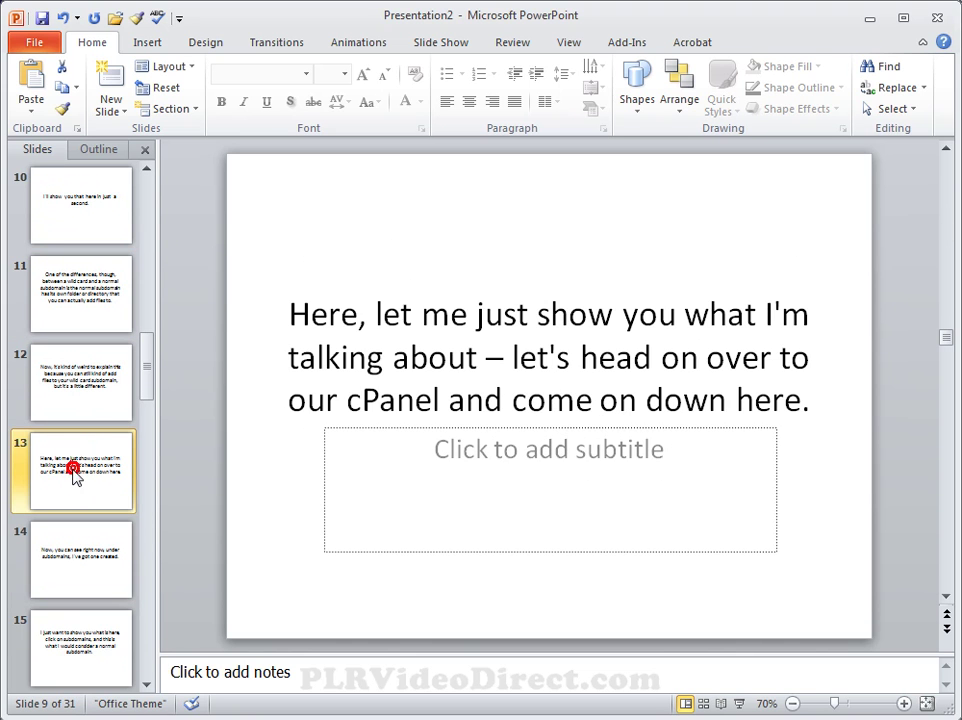
scroll(73, 477, down, 3)
click(73, 477)
key(Delete)
click(75, 548)
key(Delete)
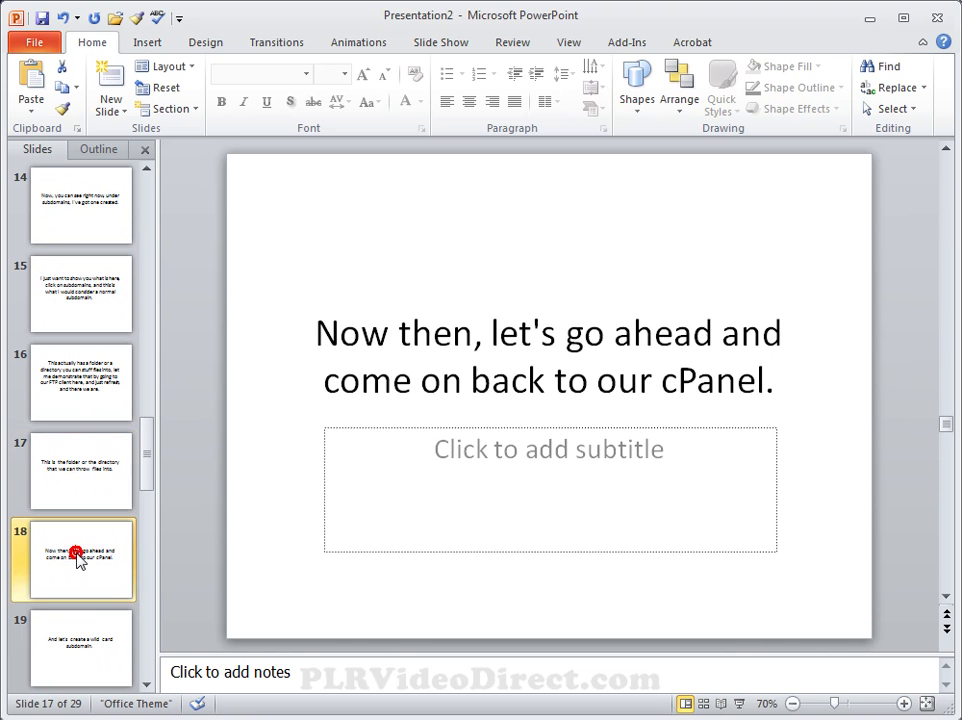
scroll(75, 563, down, 8)
click(75, 470)
click(80, 560)
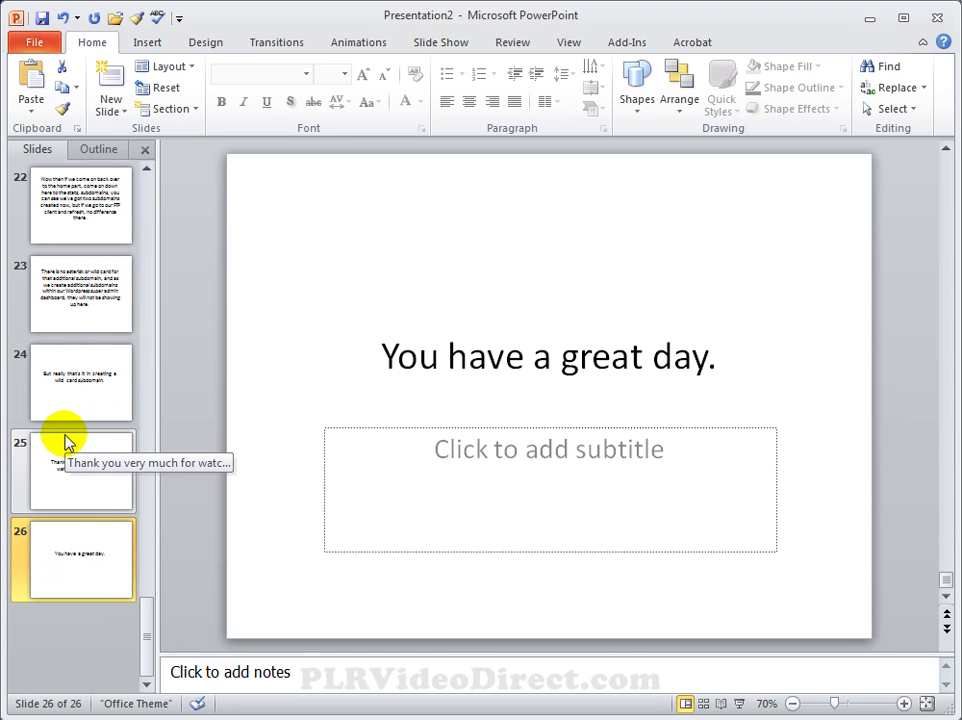
- Run a spelling check on all slides and close the completion message
key(ctrl+a)
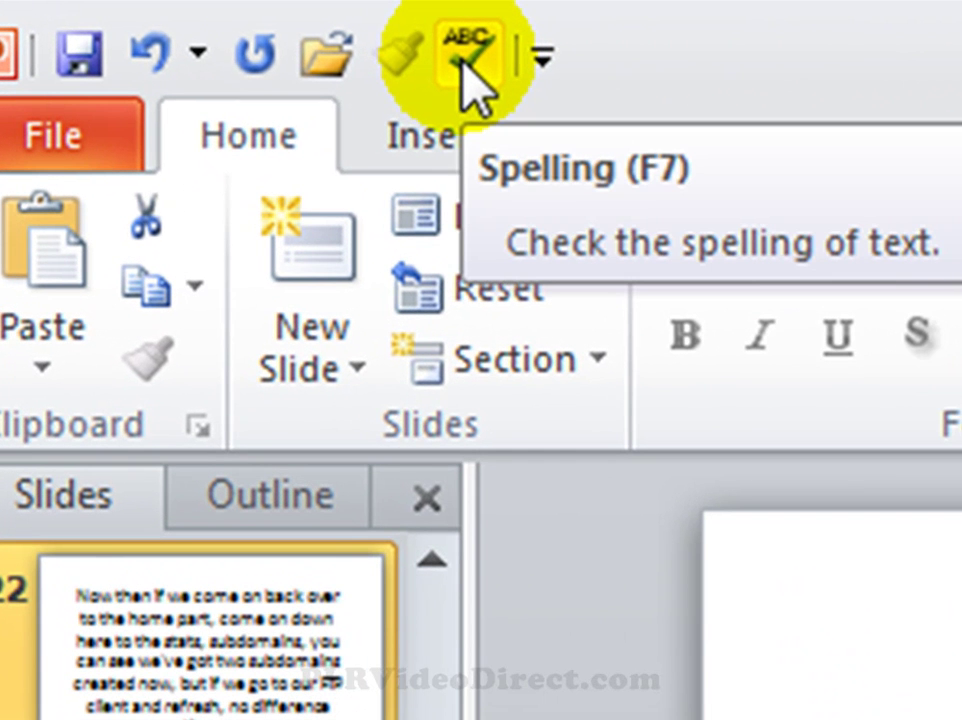
click(463, 70)
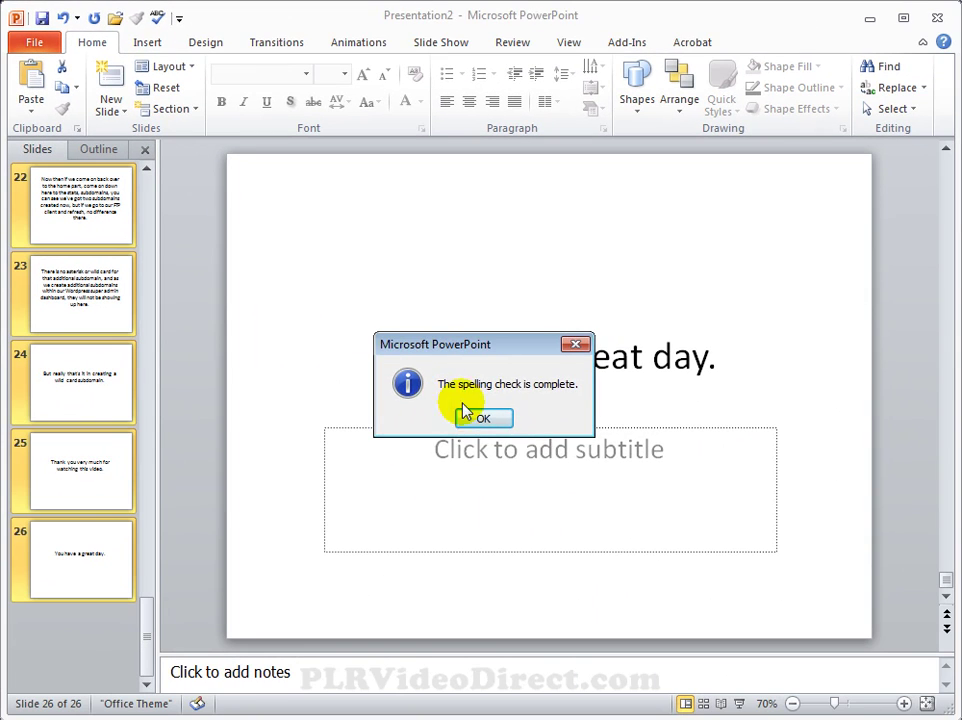
click(486, 416)
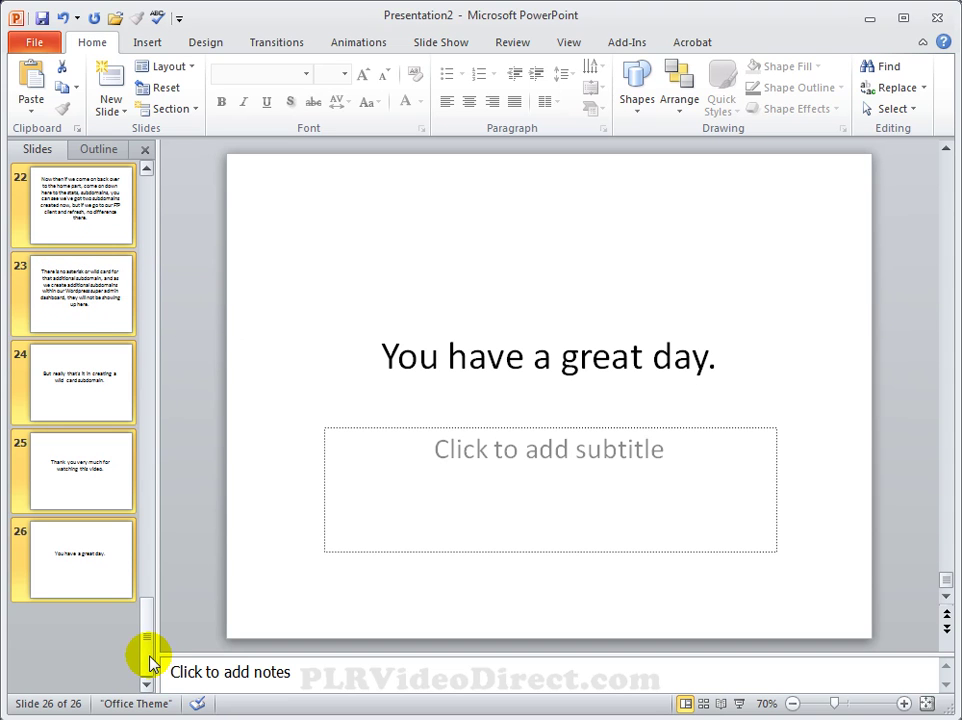
- On slide 2, insert a line break before "different color, so to speak." to rebalance the last two lines
click(145, 208)
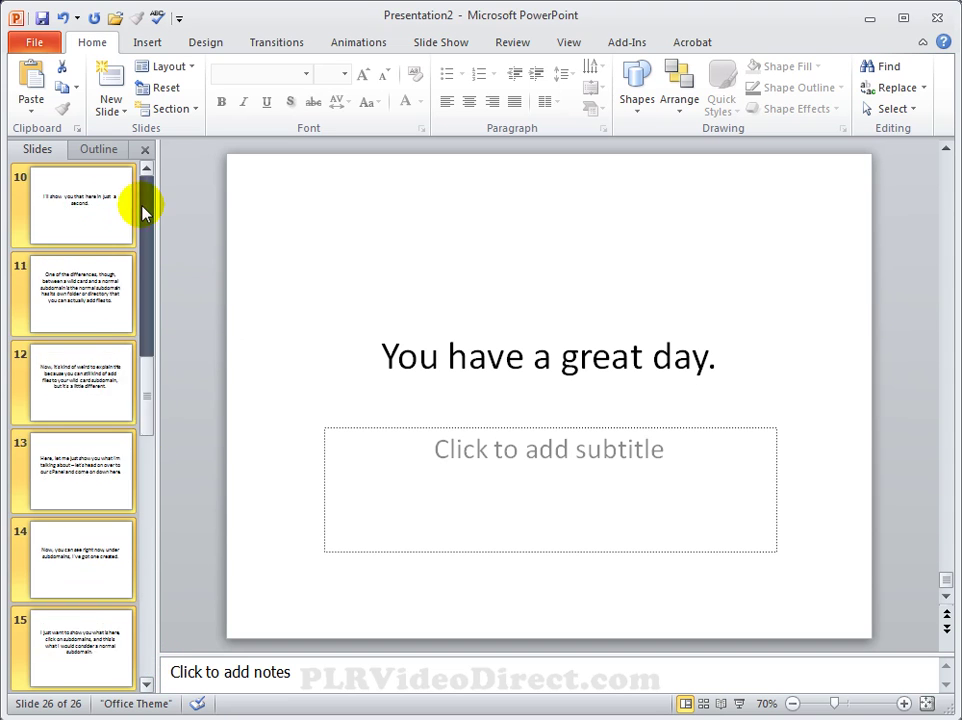
scroll(144, 208, up, 4)
click(80, 205)
click(668, 400)
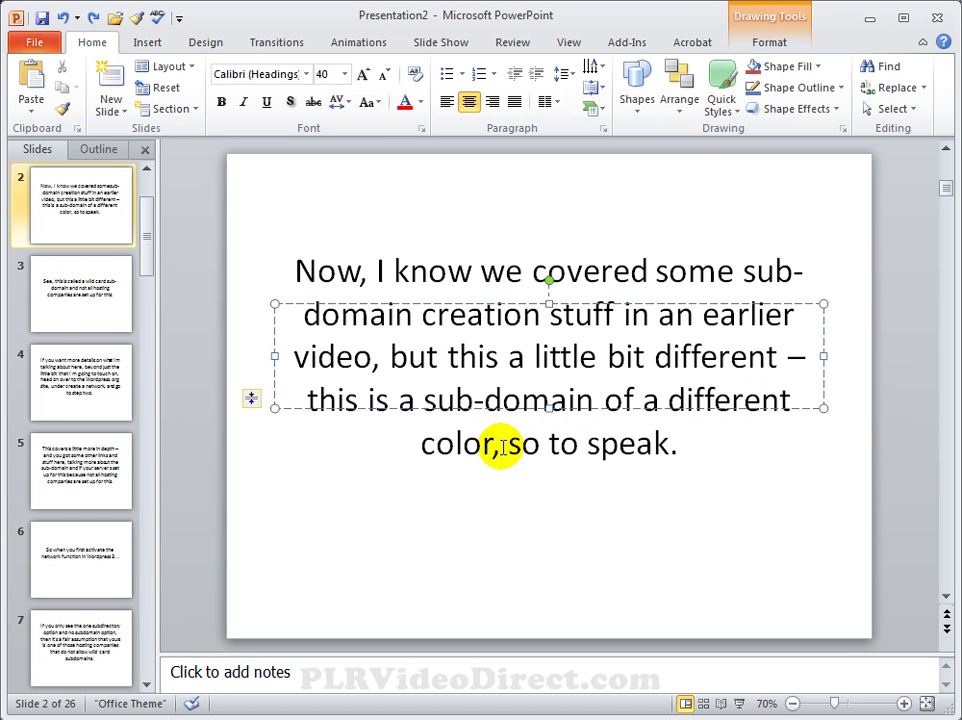
key(Return)
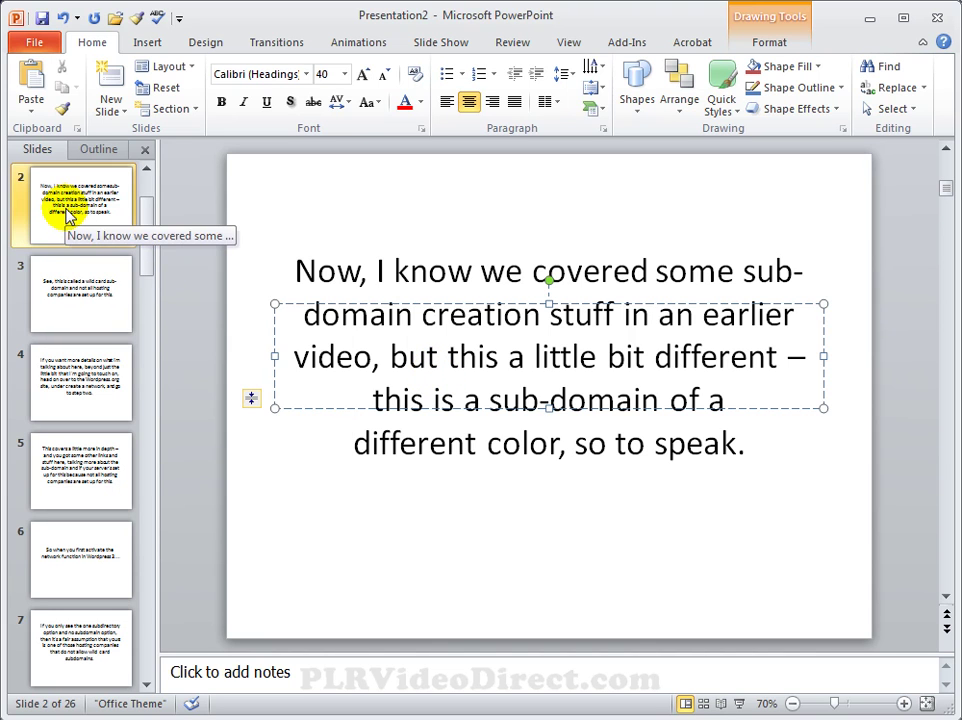
click(513, 532)
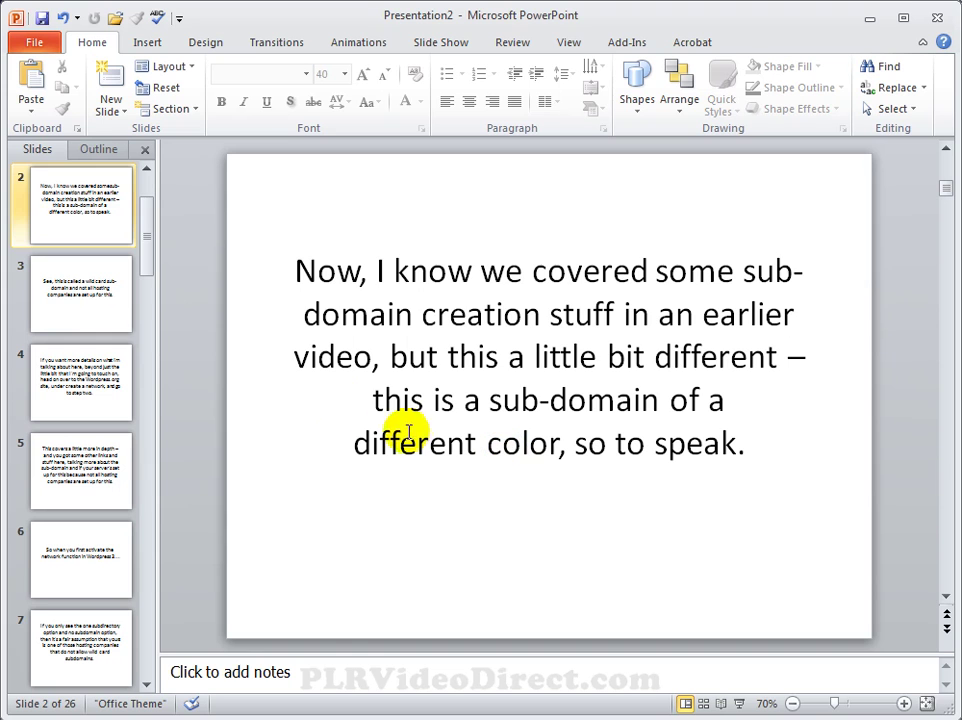
right_click(337, 481)
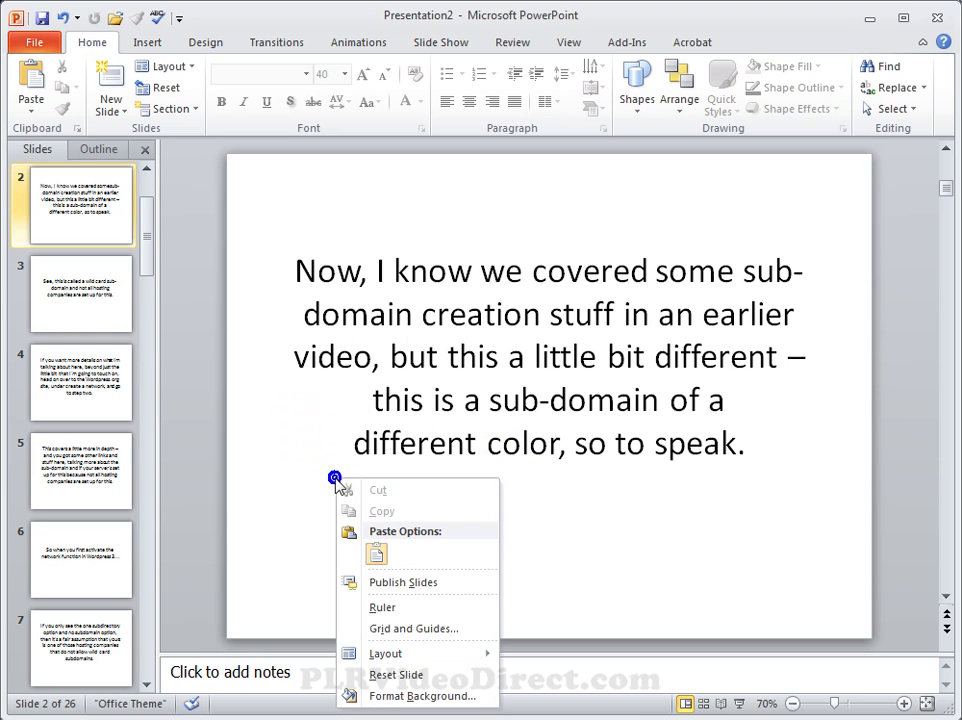
click(580, 494)
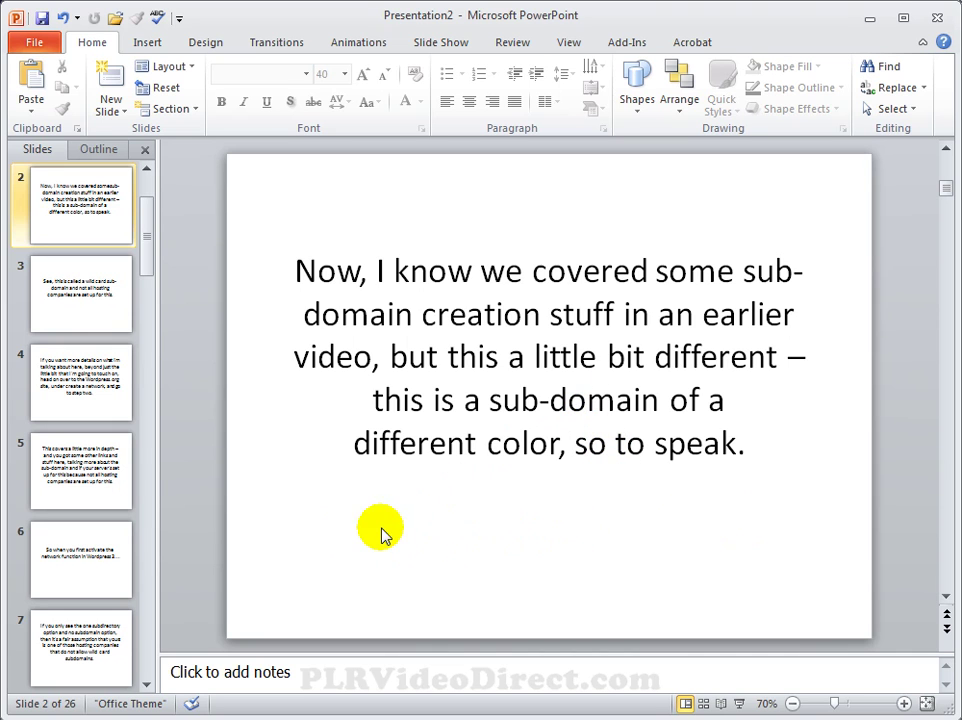
click(423, 418)
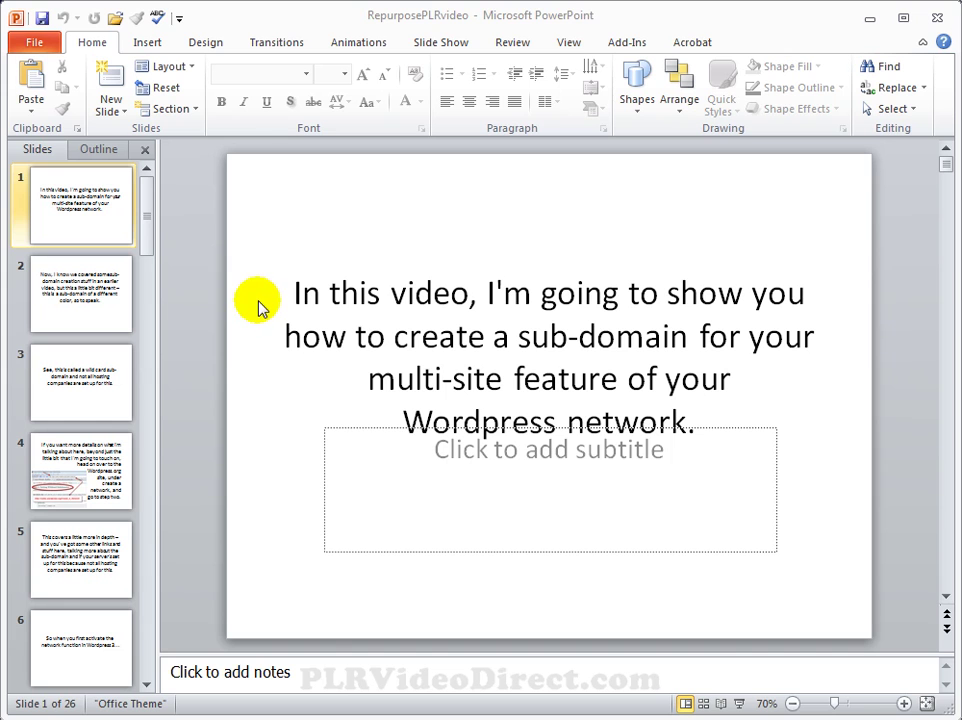
- Show slide 4 of the RepurposePLRvideo presentation to examine how its text is arranged around the inserted screenshot
click(84, 466)
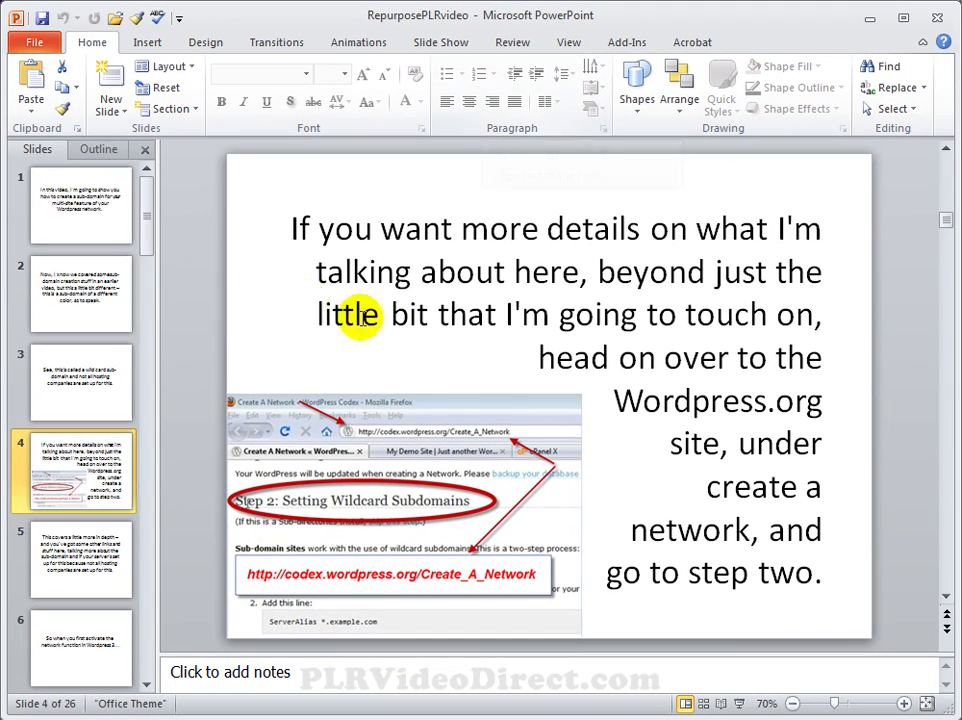
- Show slides 13, 14 and 15 to examine how their screenshots are placed beneath the text
scroll(47, 408, down, 6)
scroll(47, 408, down, 4)
click(68, 300)
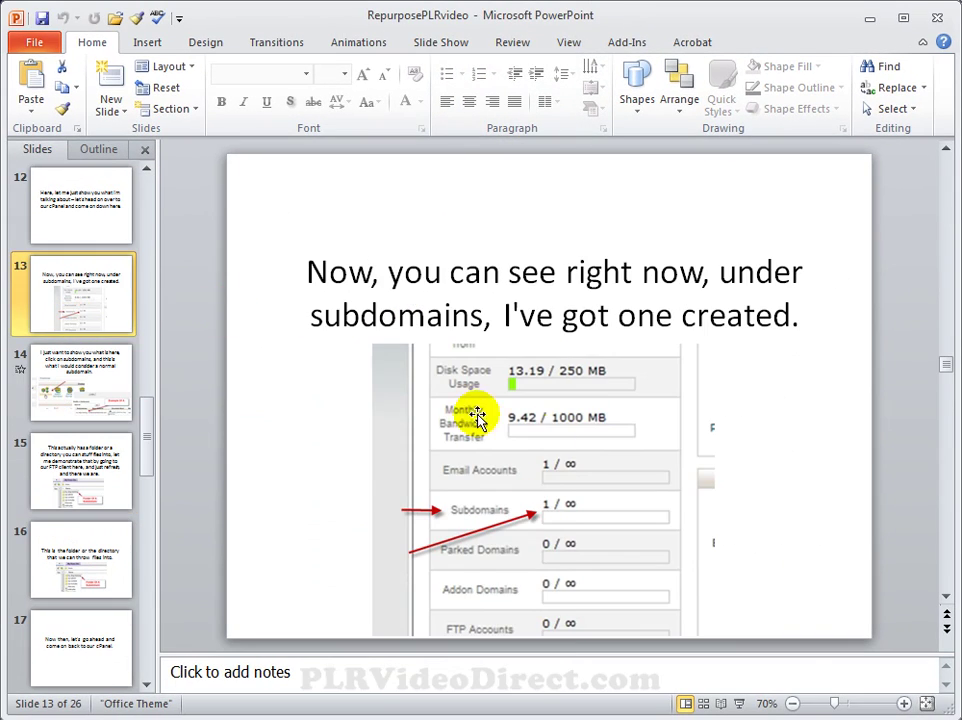
click(72, 386)
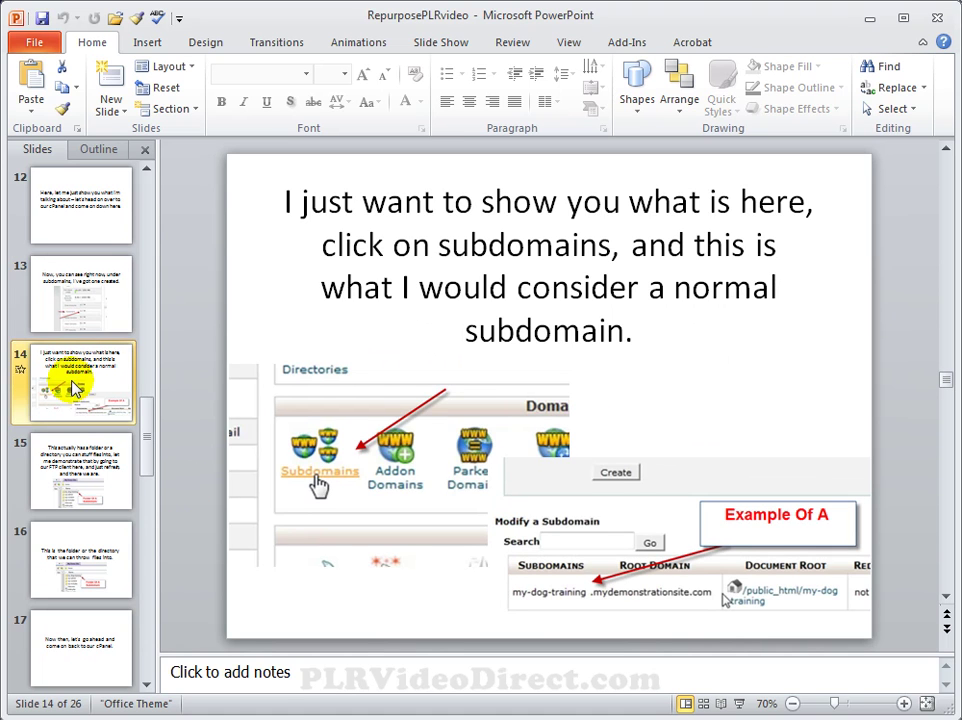
click(68, 464)
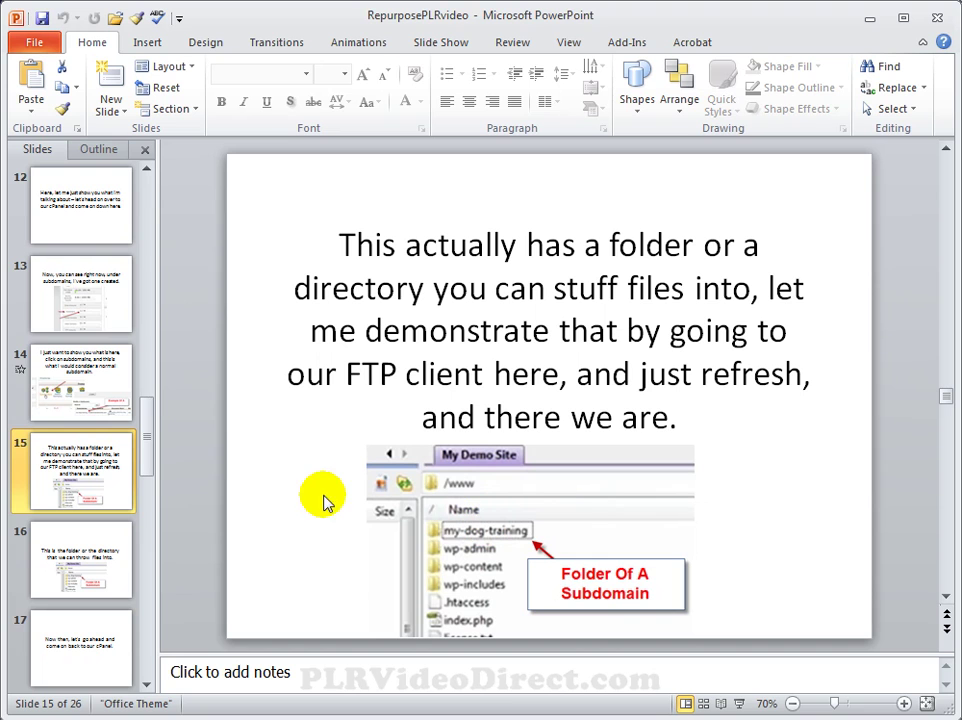
- Preview the Fly In animation on slide 14's "Modify a Subdomain" screenshot
click(68, 387)
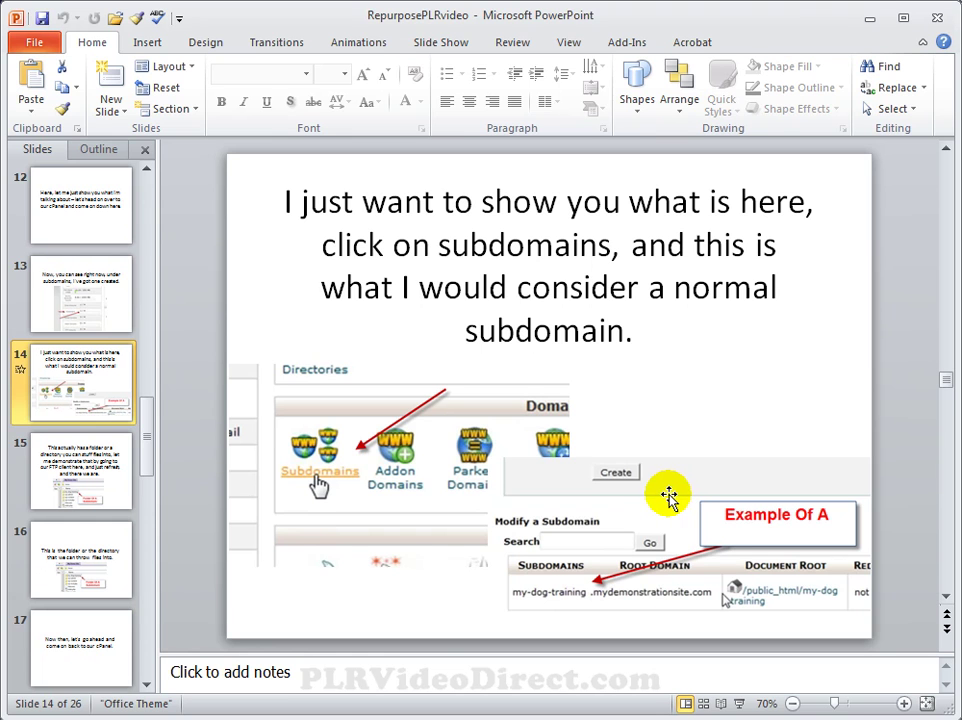
click(669, 497)
click(358, 42)
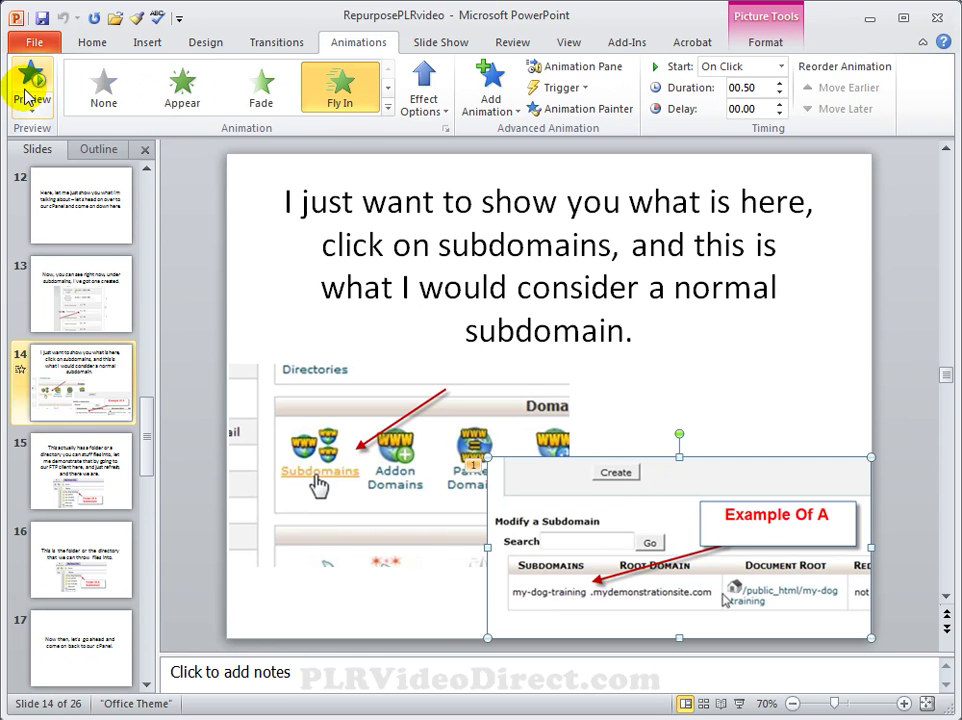
click(28, 95)
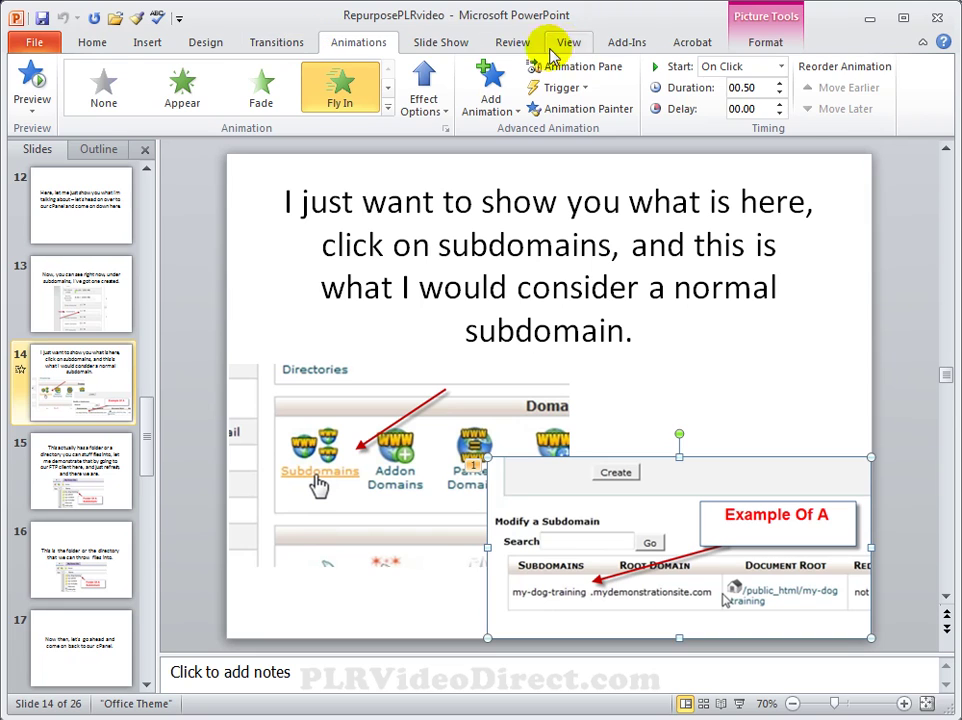
- Switch to Camtasia Studio and import the recording RepurposePLRvideo.pptx from the video\cam folder
click(627, 45)
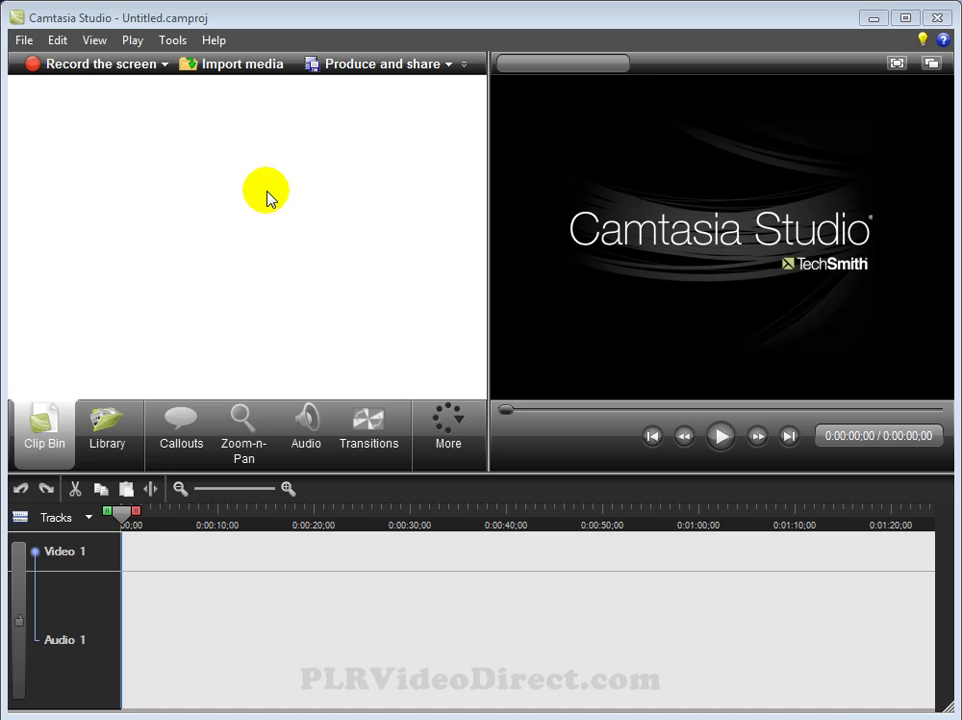
click(241, 75)
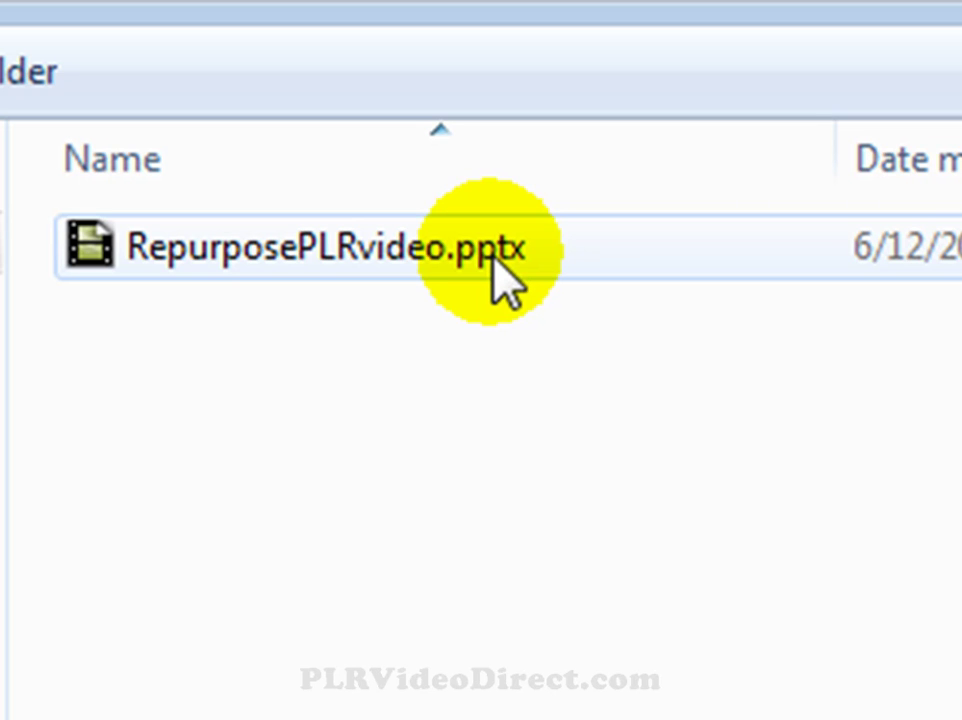
click(172, 269)
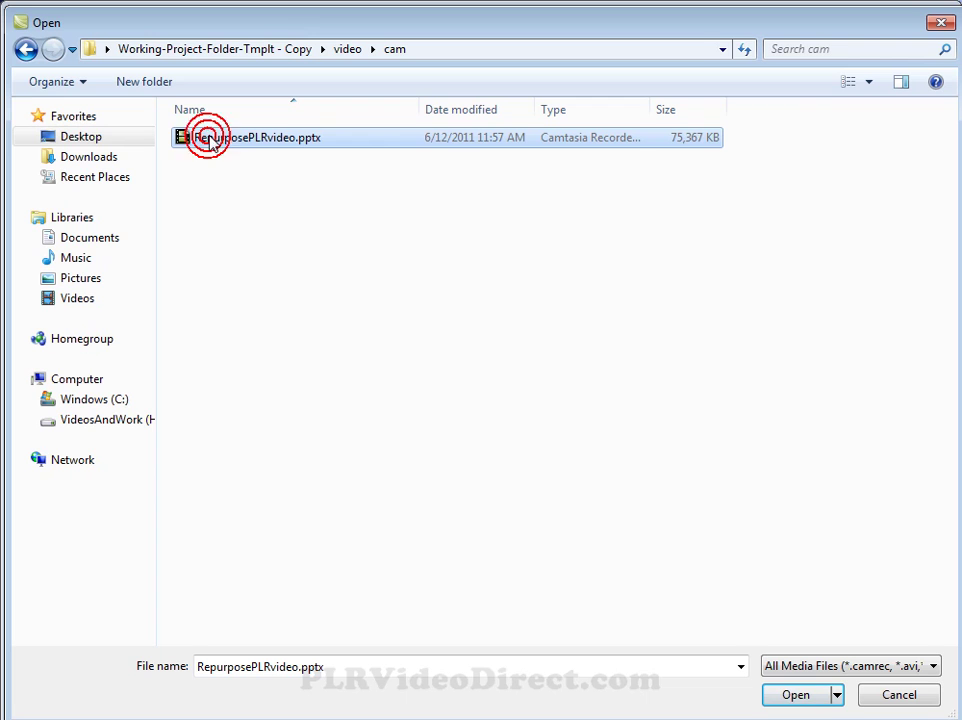
click(798, 697)
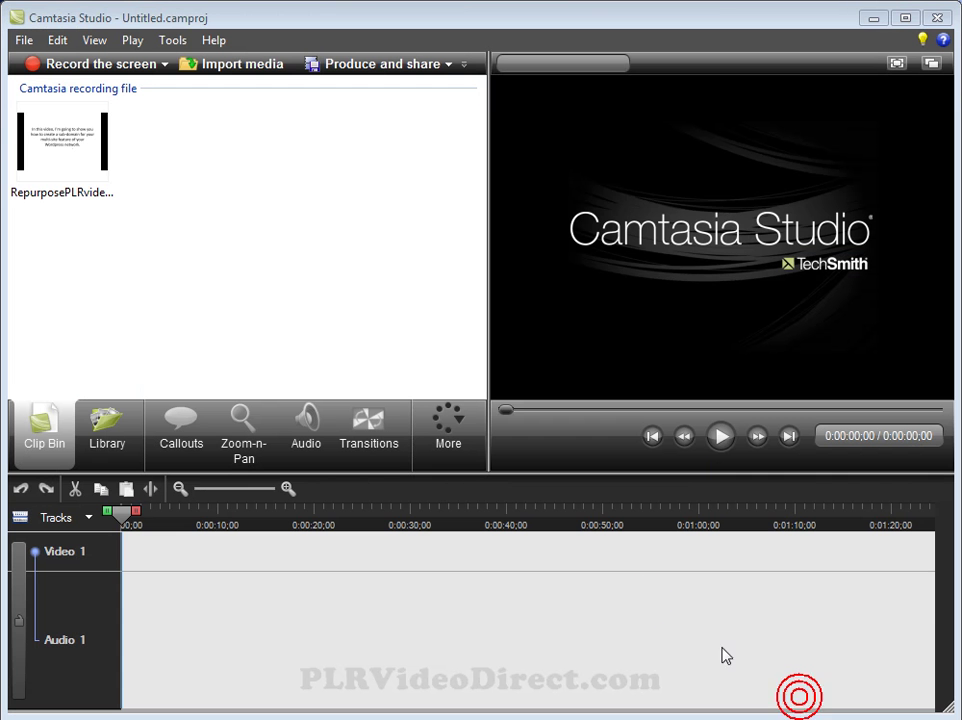
- Add the imported recording to the timeline and set the editing dimensions to 800 x 600
click(58, 133)
right_click(57, 131)
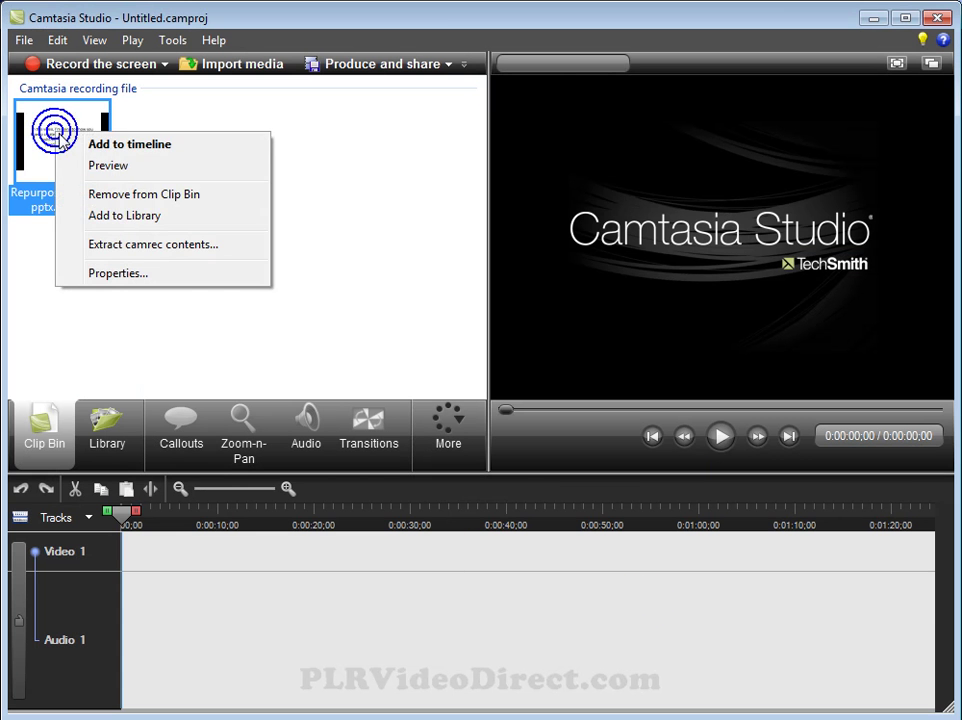
click(118, 148)
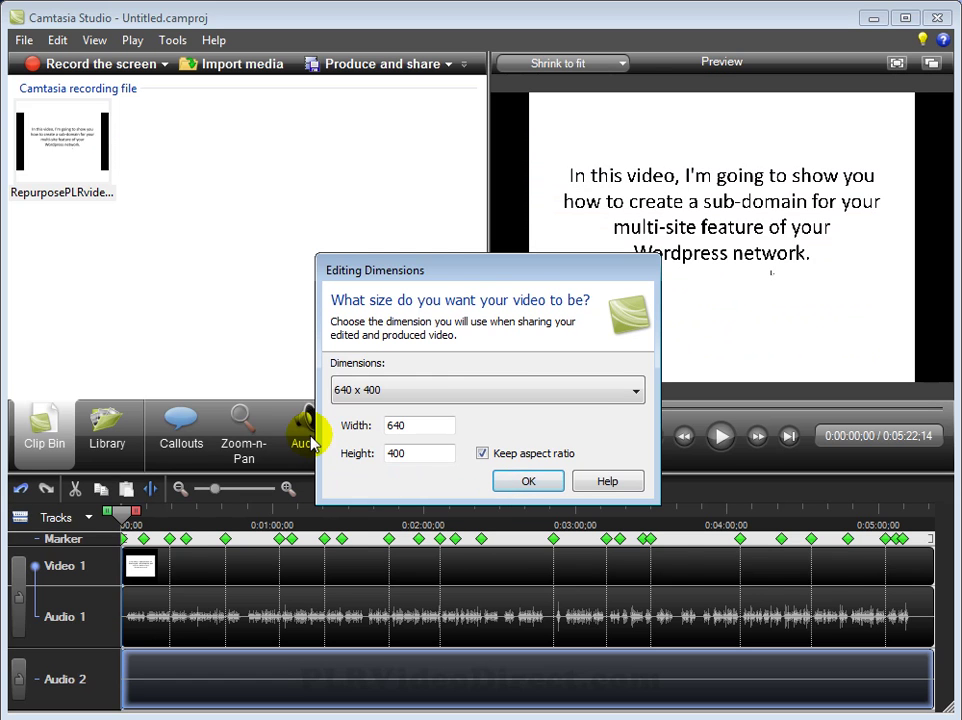
click(388, 394)
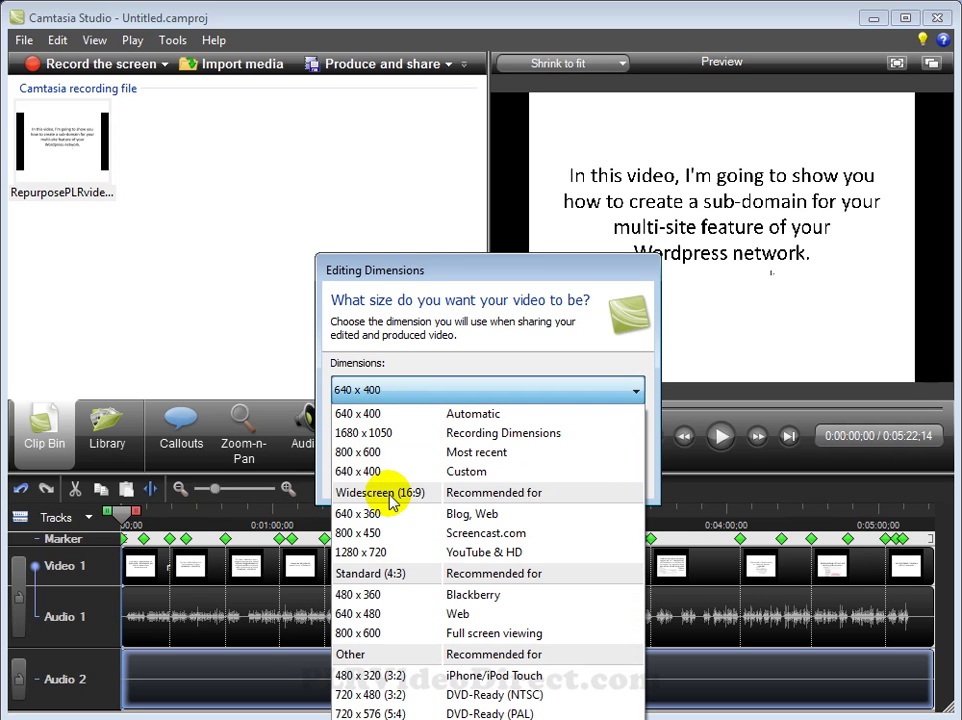
click(352, 455)
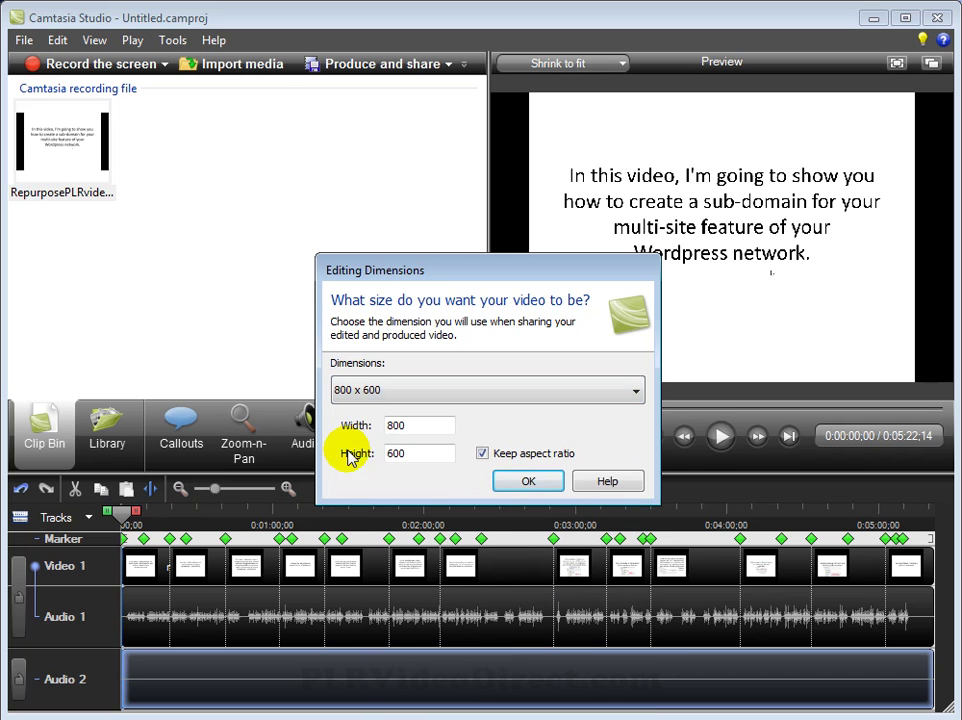
click(531, 482)
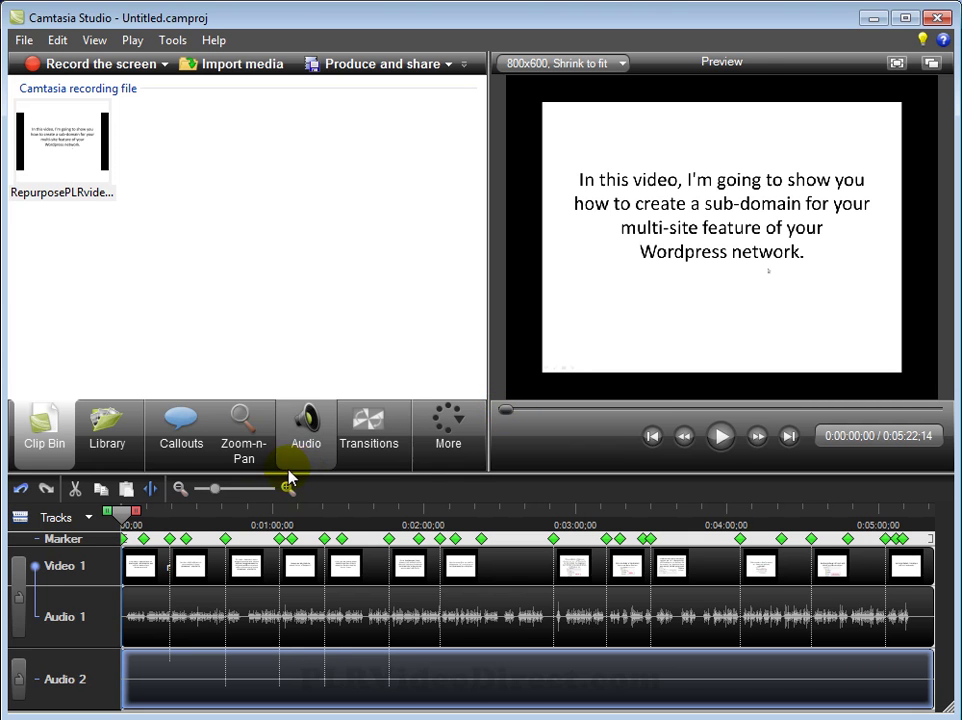
- Use Zoom-n-Pan at the video's start to fit the zoom frame to the white slide area at 57% scale, excluding the black borders
click(246, 444)
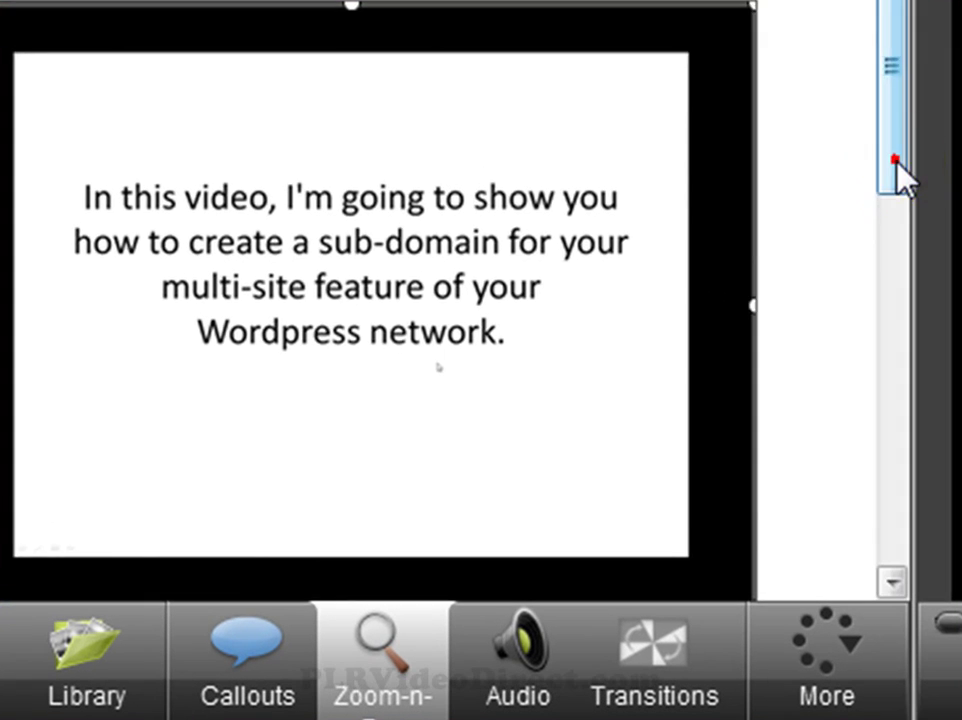
drag(480, 197, 488, 240)
drag(920, 262, 923, 350)
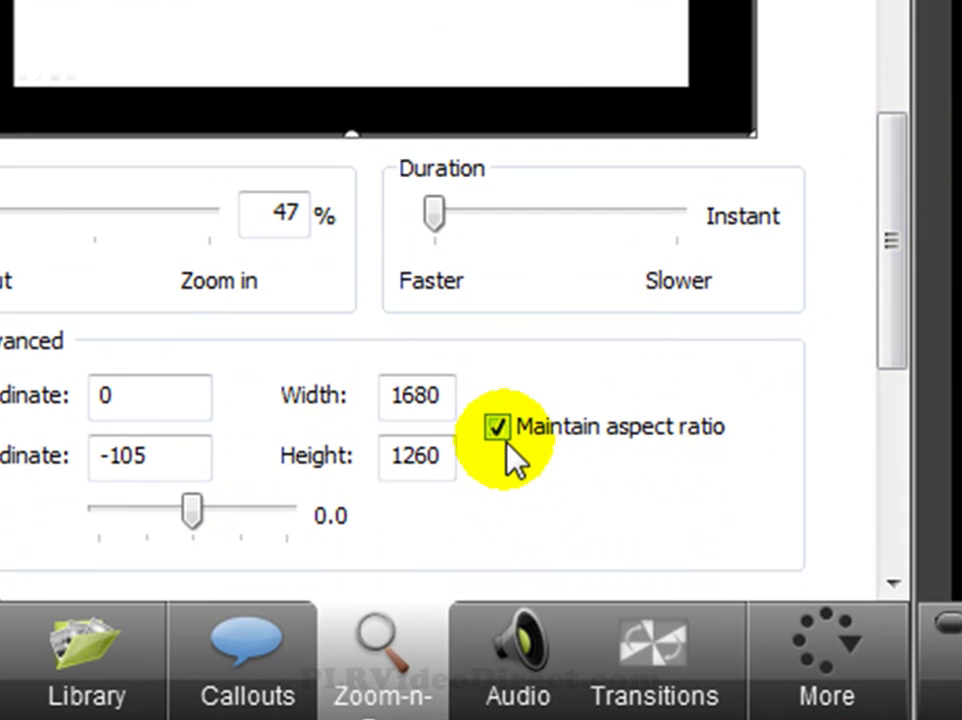
drag(903, 345, 906, 257)
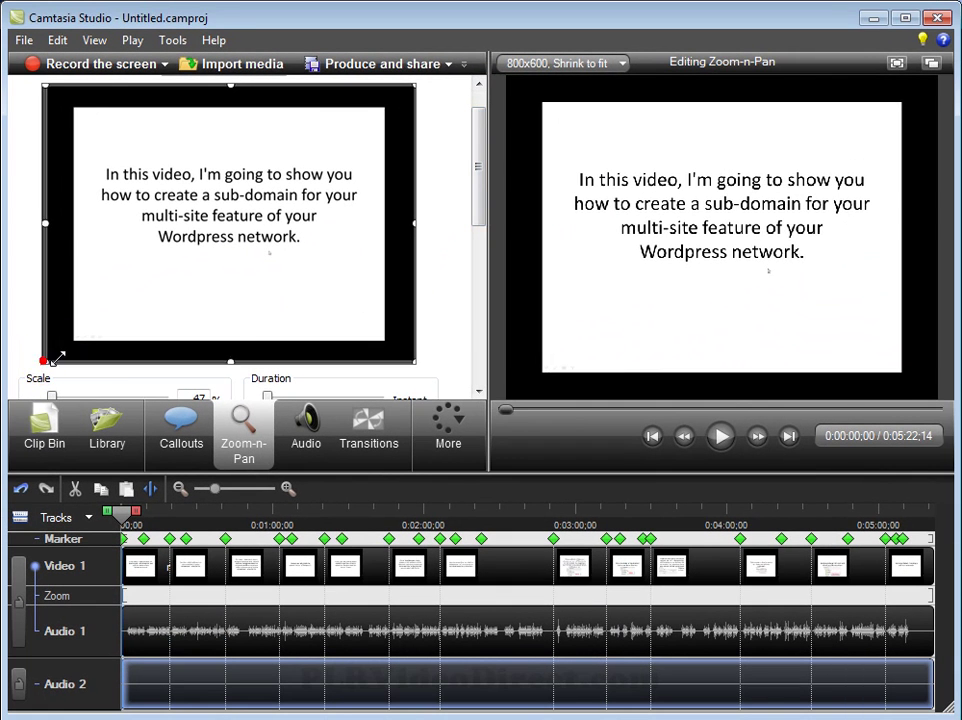
drag(62, 355, 115, 302)
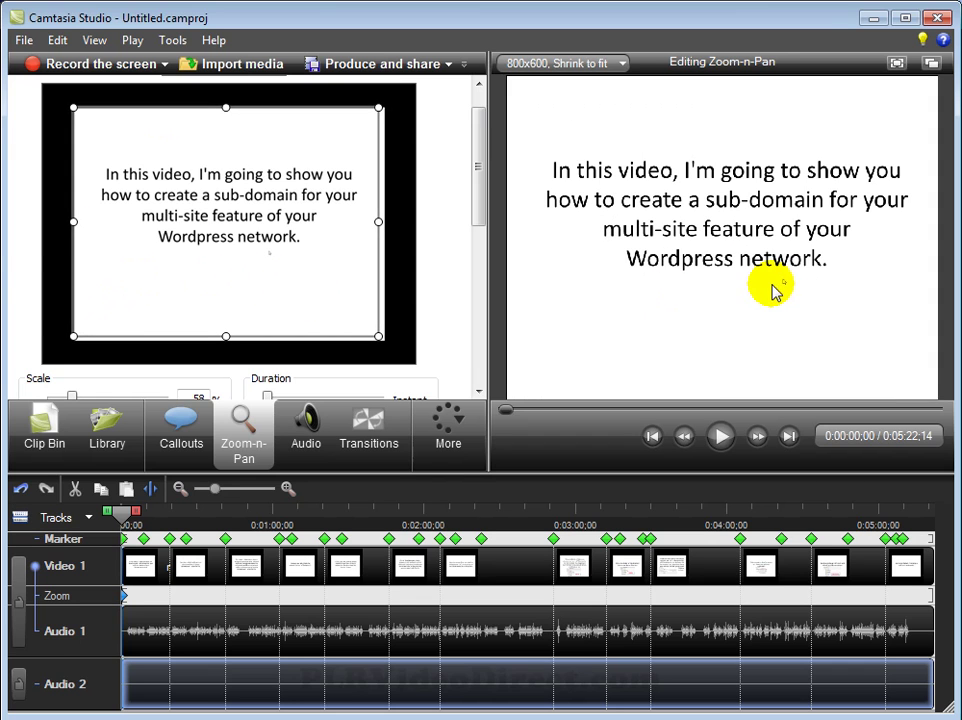
drag(226, 337, 227, 331)
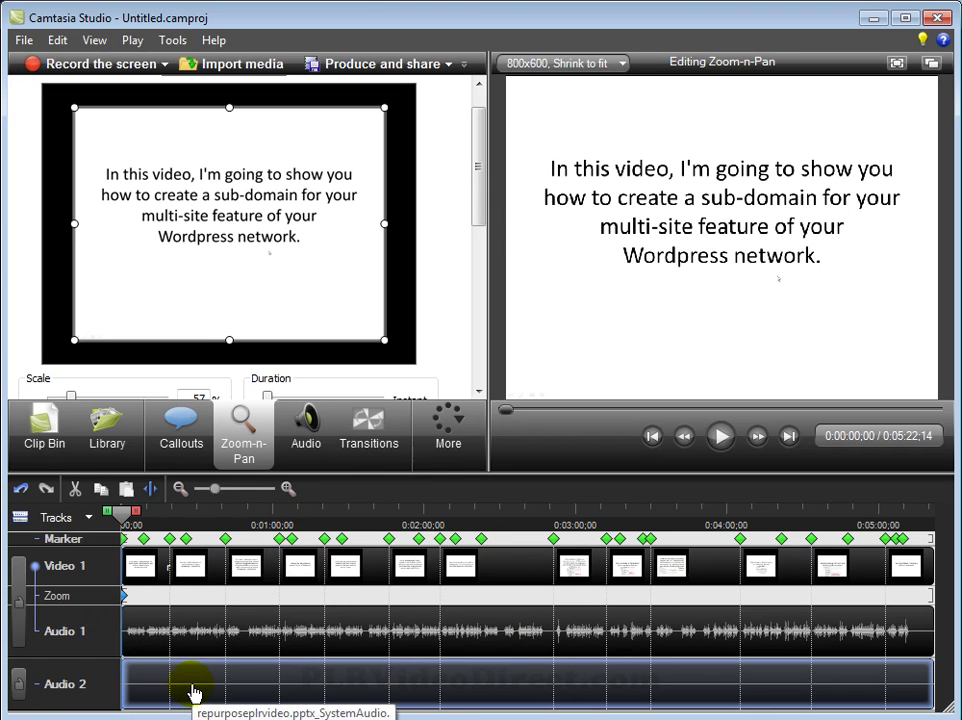
- Remove the system audio clip on the Audio 2 track from the timeline
click(193, 688)
right_click(192, 688)
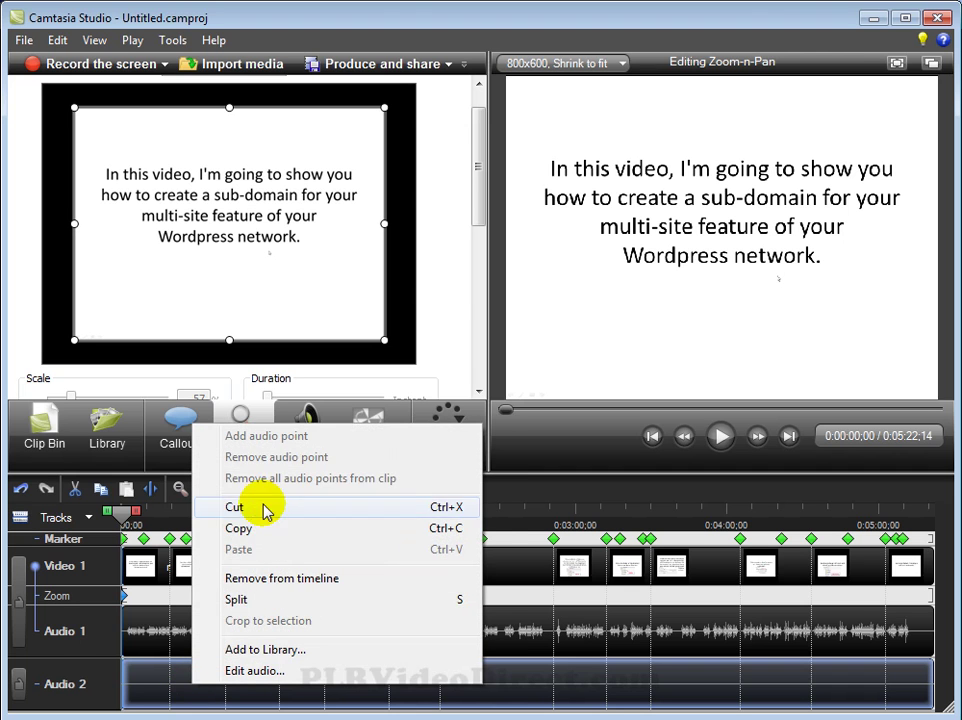
click(242, 578)
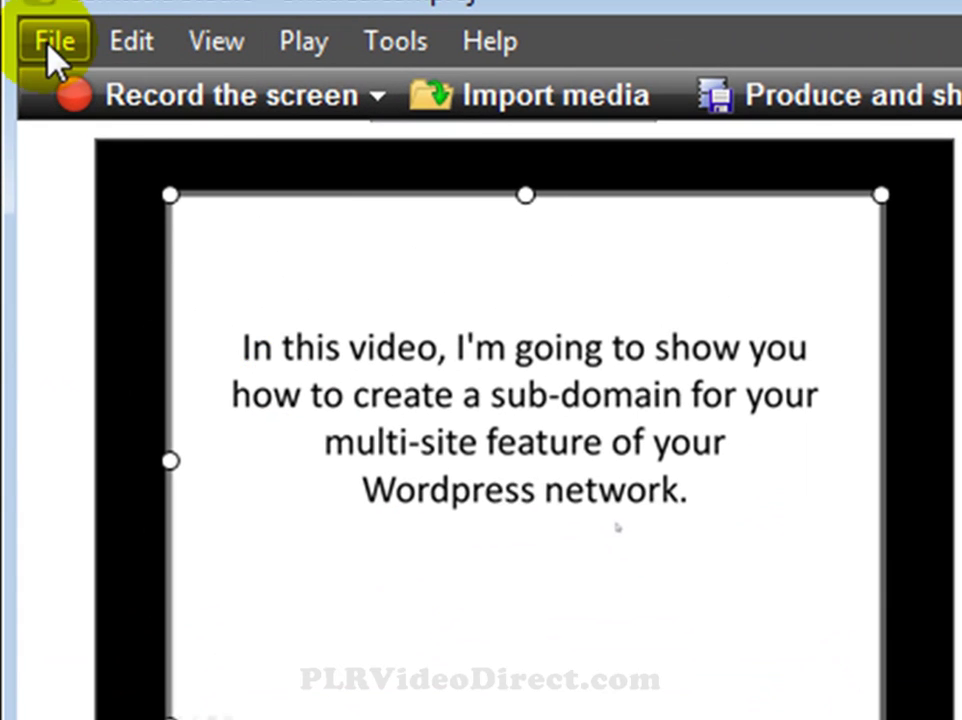
- Examine the project saving commands and the Production Wizard's opening page, and leave the wizard without producing the video
click(45, 45)
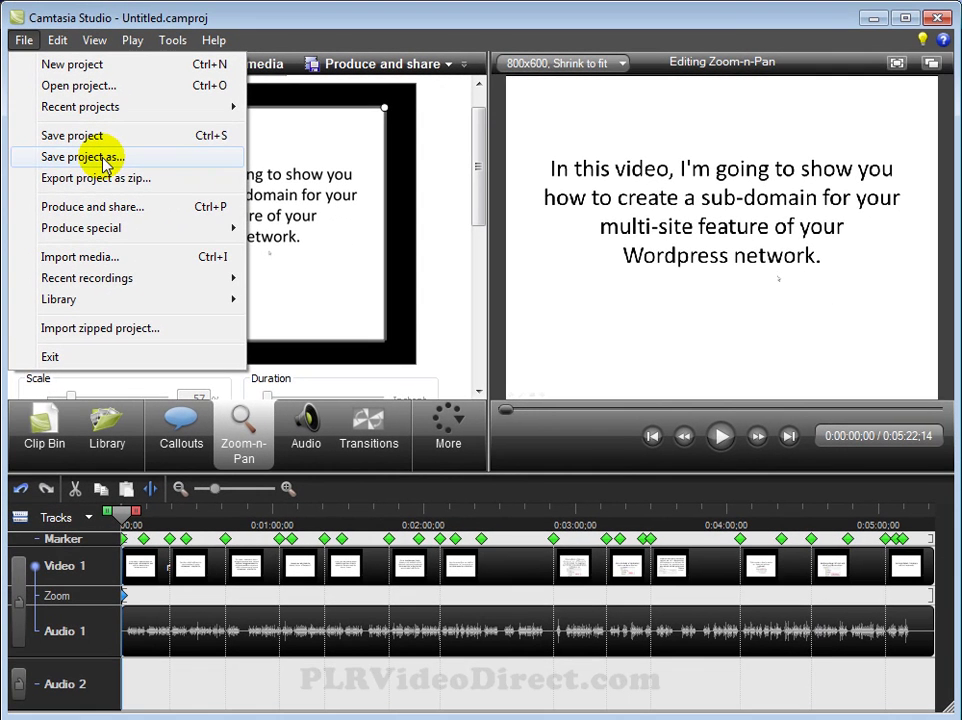
click(420, 68)
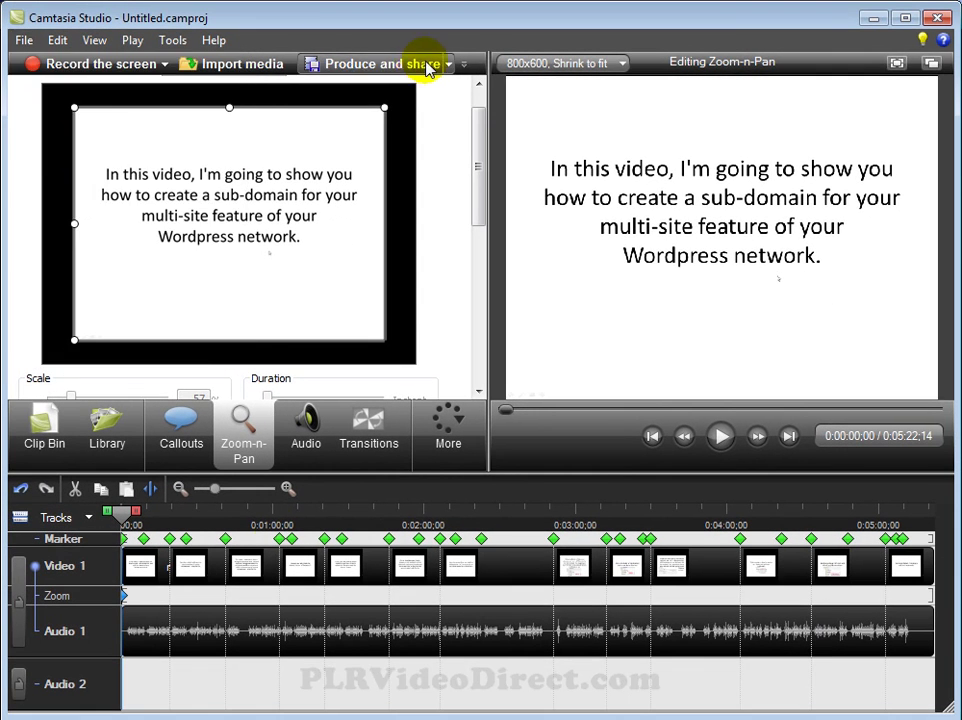
click(428, 64)
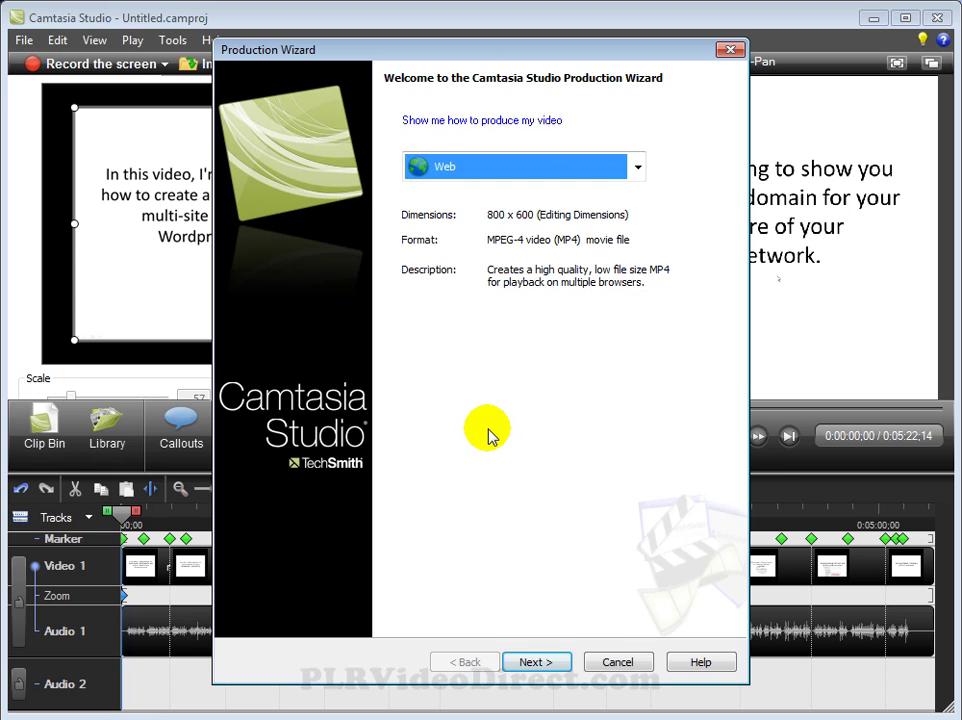
click(610, 664)
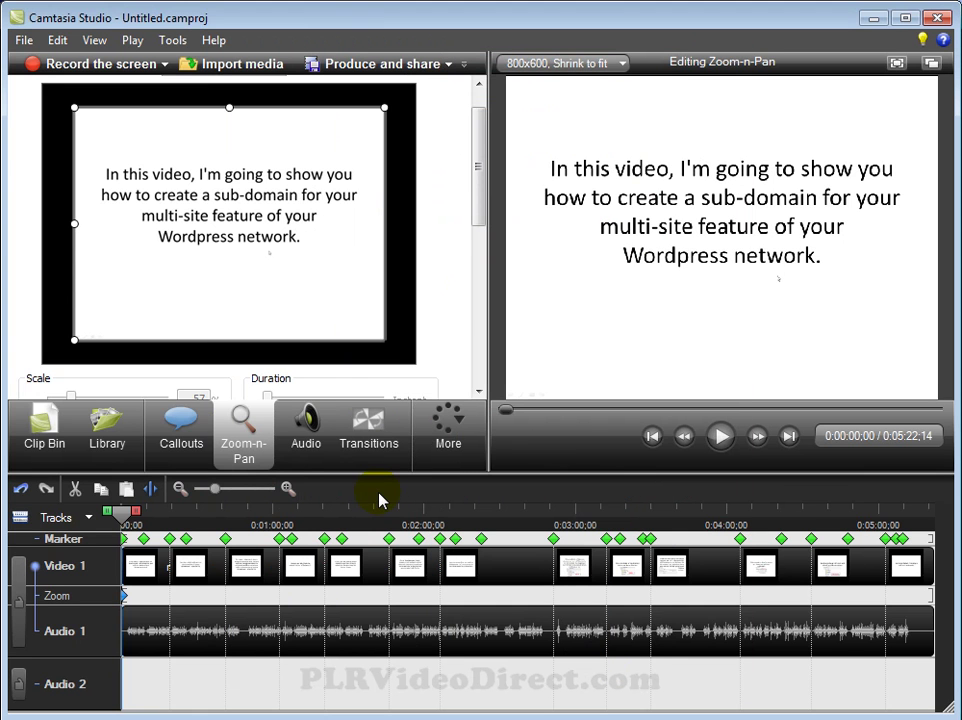